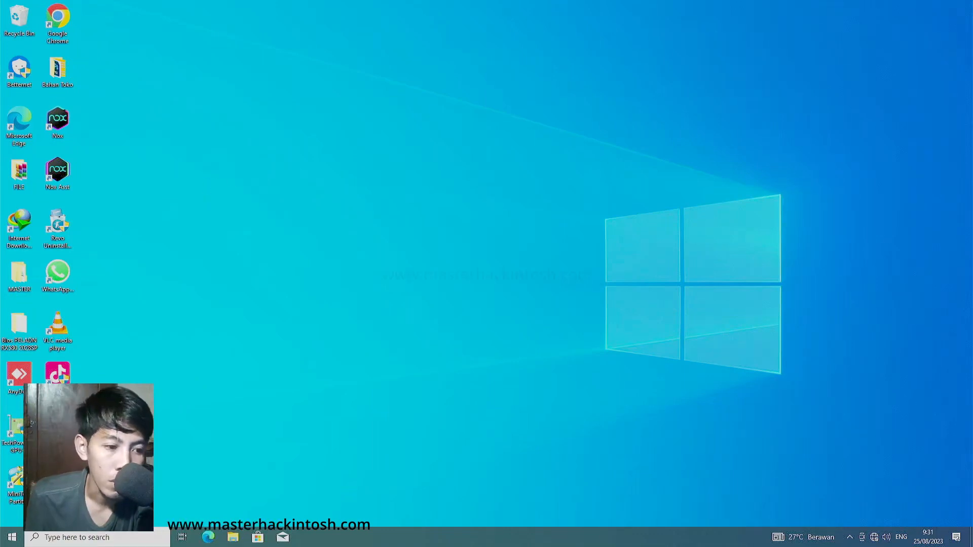
# Check the graphics card's name, GPU core and device ID in TechPowerUp GPU-Z, and close it
pyautogui.doubleClick(18, 430)
pyautogui.click(441, 342)
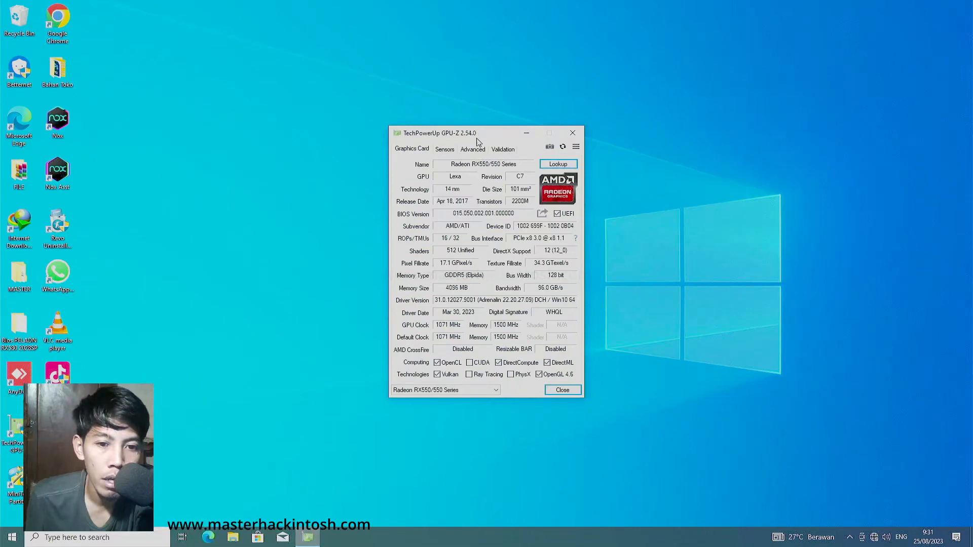
pyautogui.moveTo(500, 159)
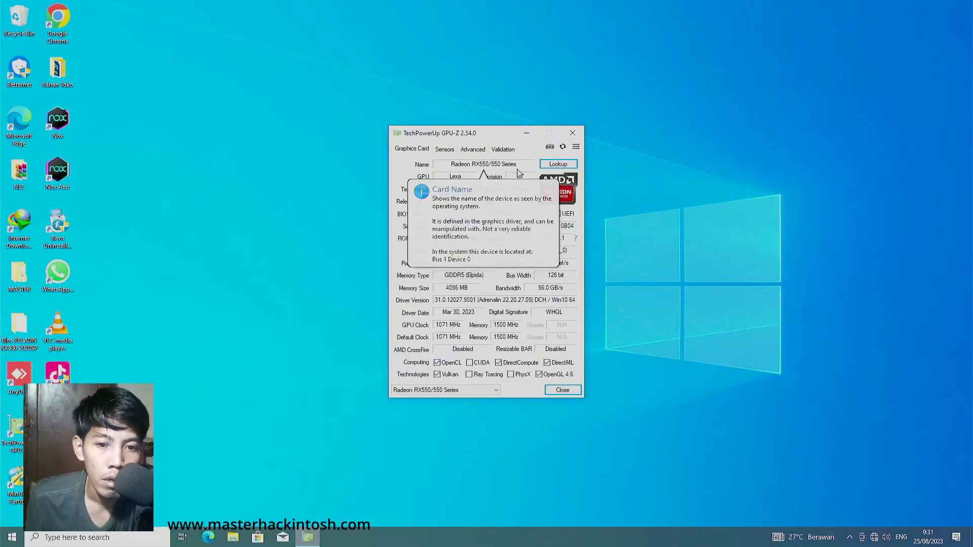
pyautogui.moveTo(444, 181)
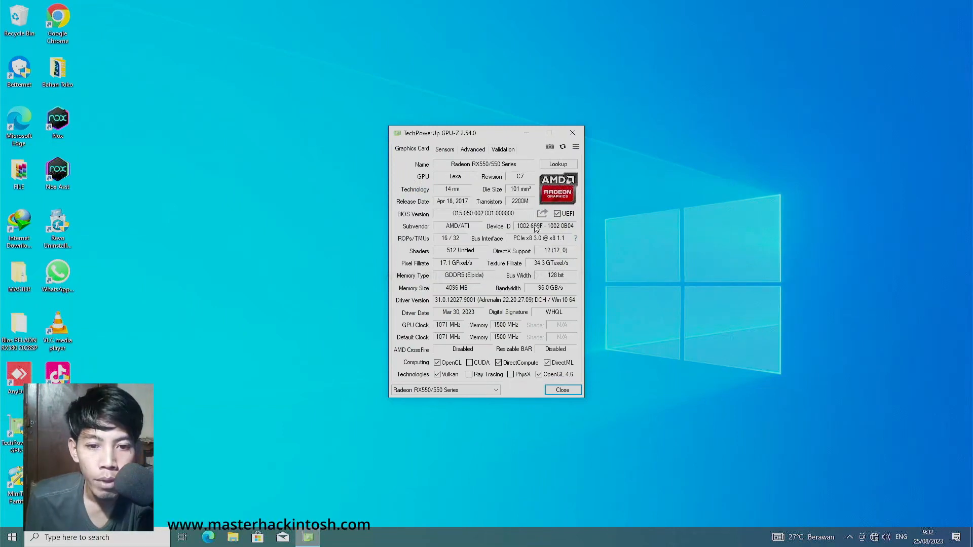
pyautogui.moveTo(541, 228)
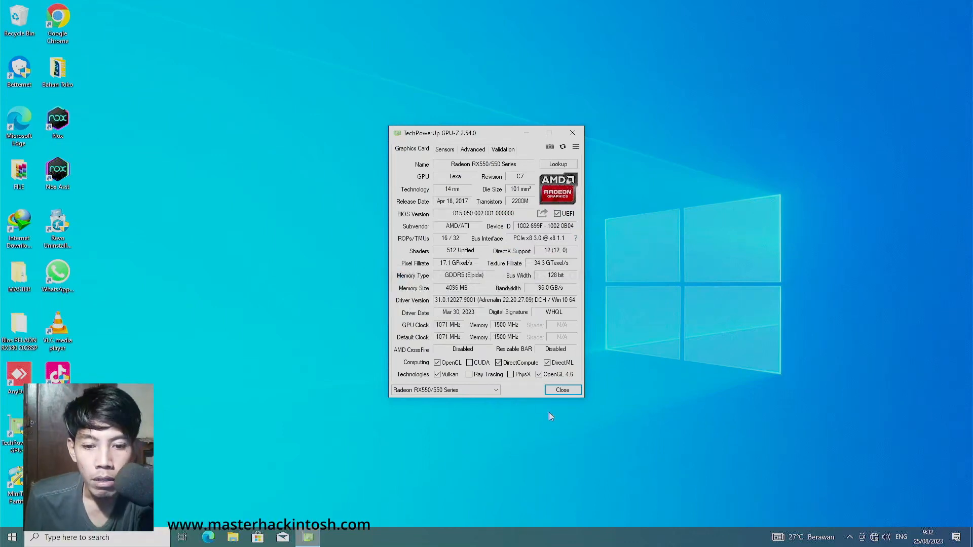
pyautogui.click(572, 133)
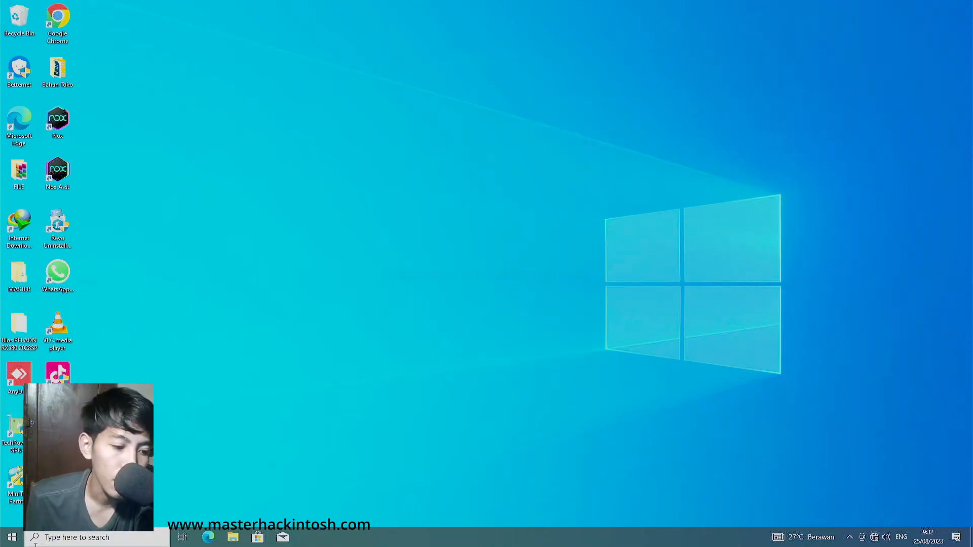
# Shut down the Windows session
pyautogui.click(12, 538)
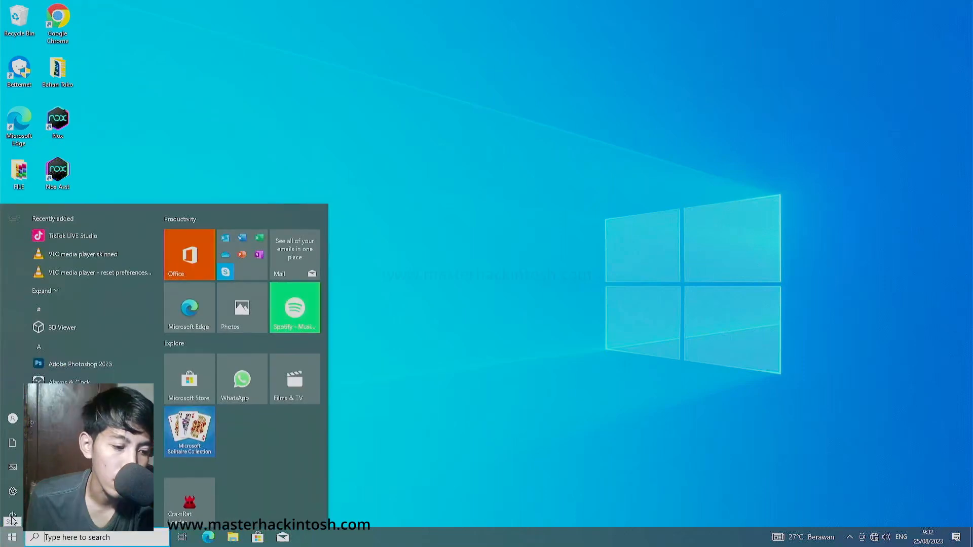
pyautogui.click(12, 515)
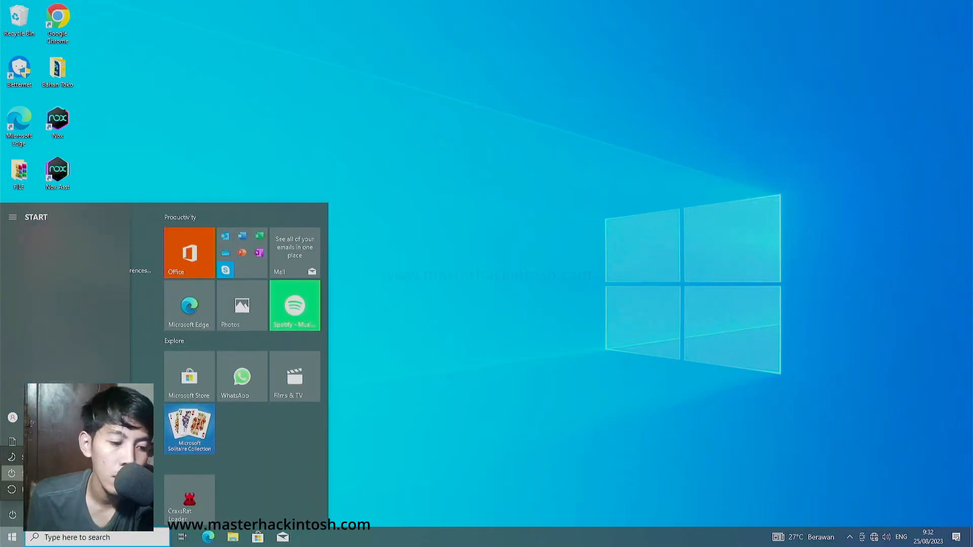
pyautogui.click(12, 474)
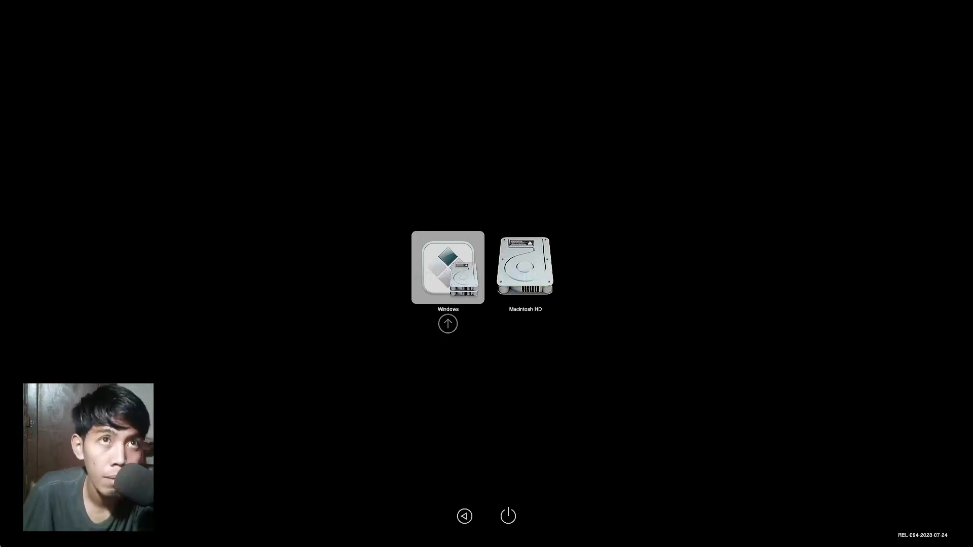
# Boot from the Macintosh HD volume and log in to macOS by entering the account password
pyautogui.press('Right')
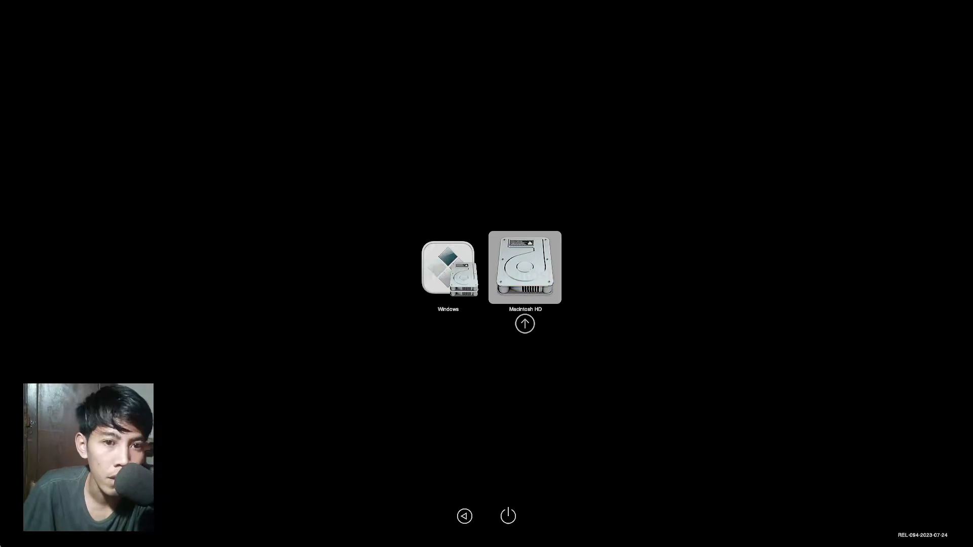
pyautogui.press('Return')
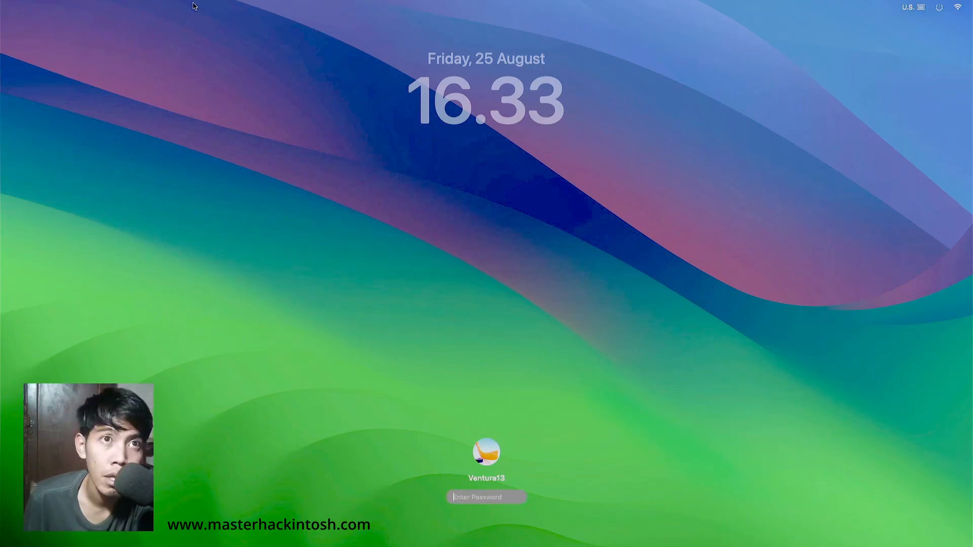
pyautogui.write('****')
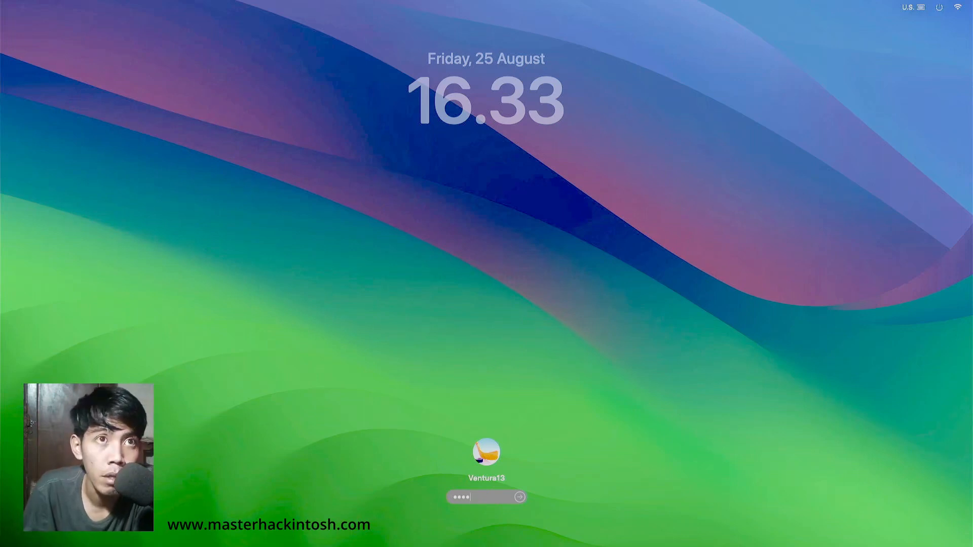
pyautogui.press('Return')
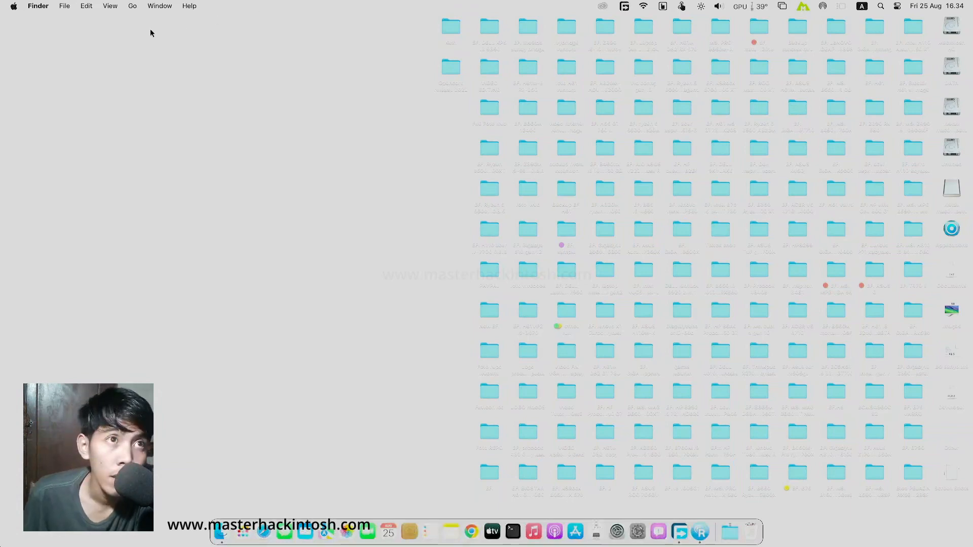
# Check the Graphics entry in About This Mac and close the window
pyautogui.click(13, 7)
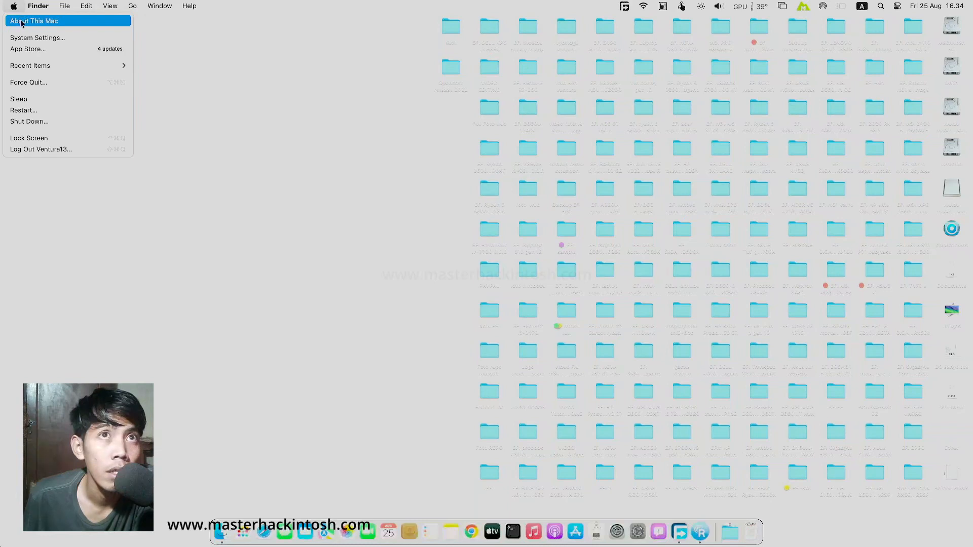
pyautogui.click(21, 23)
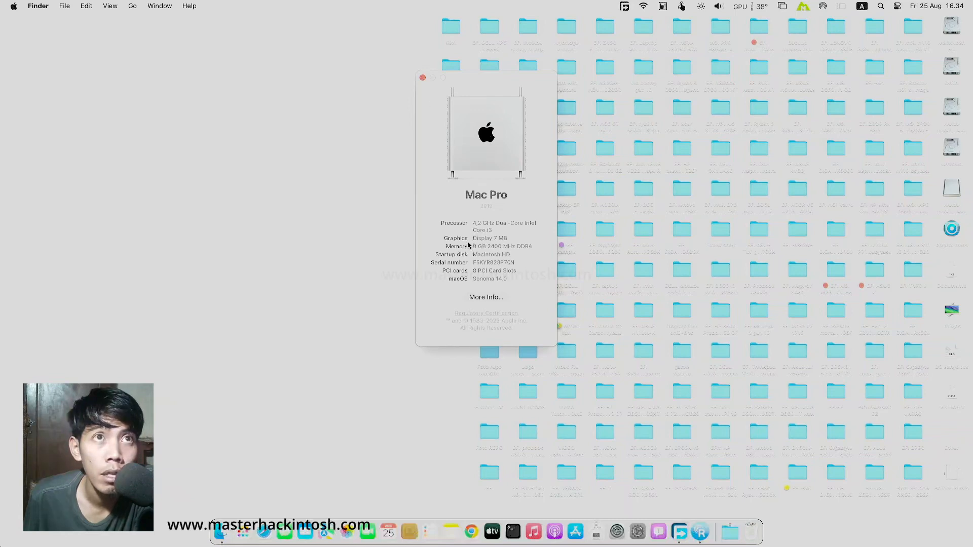
pyautogui.moveTo(474, 239); pyautogui.dragTo(502, 238)
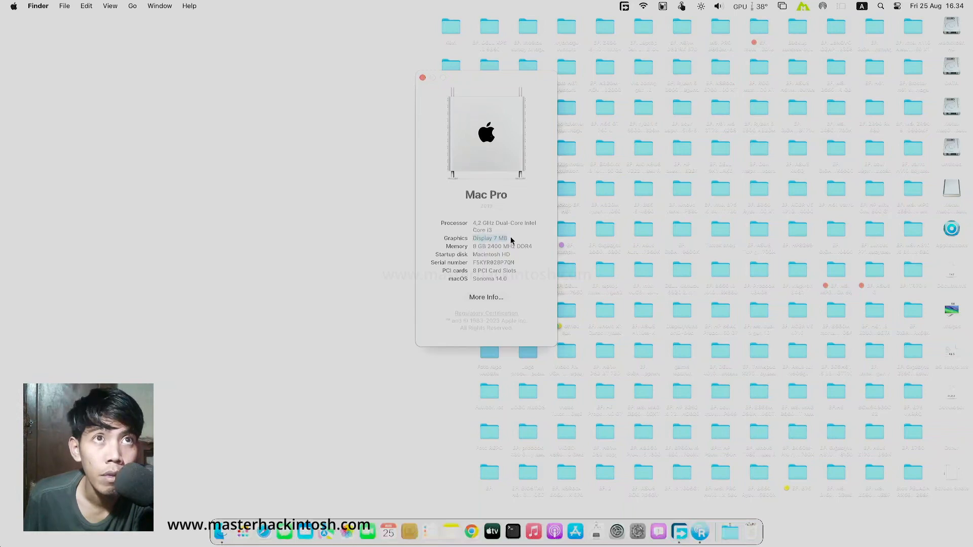
pyautogui.click(422, 78)
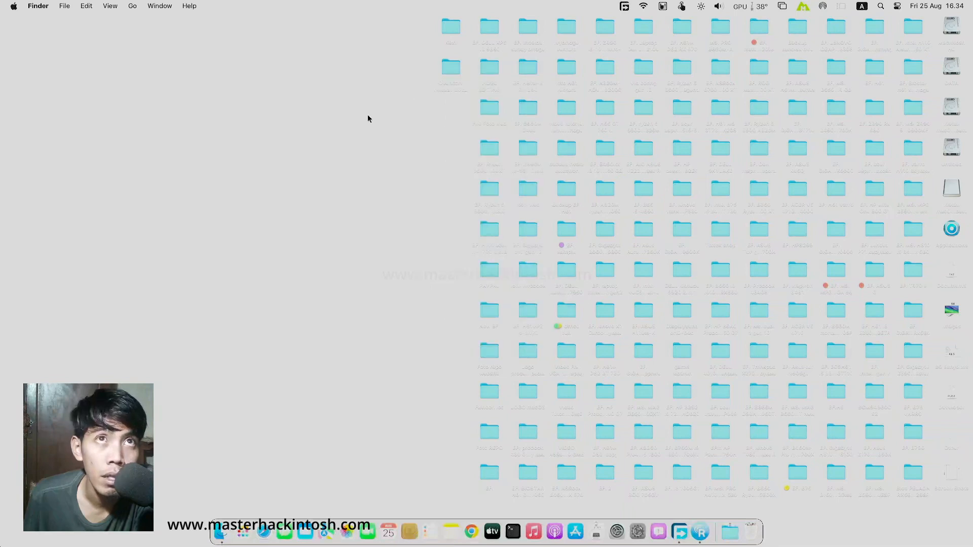
# Launch OpenCore Configurator 0.9.4 from the installed applications and close its untitled configuration window
pyautogui.click(494, 54)
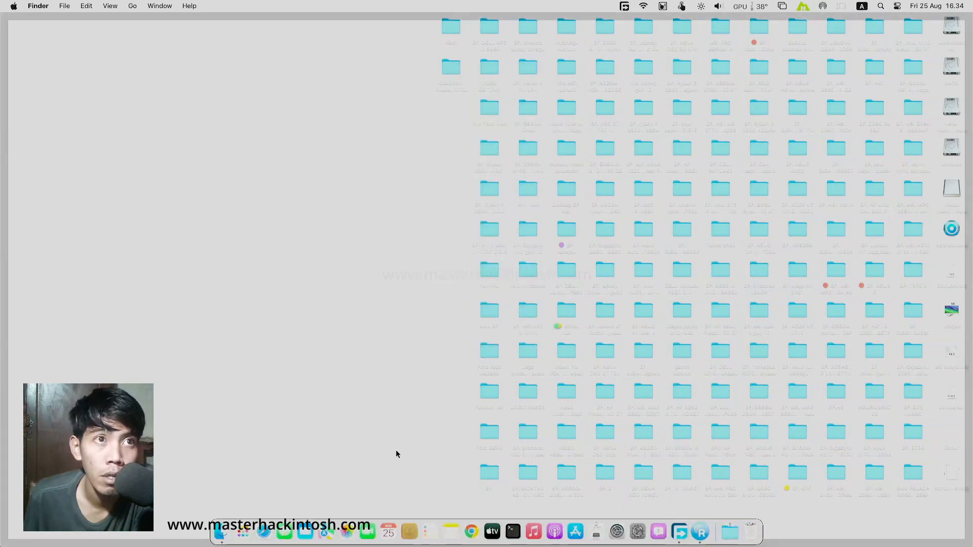
pyautogui.click(248, 527)
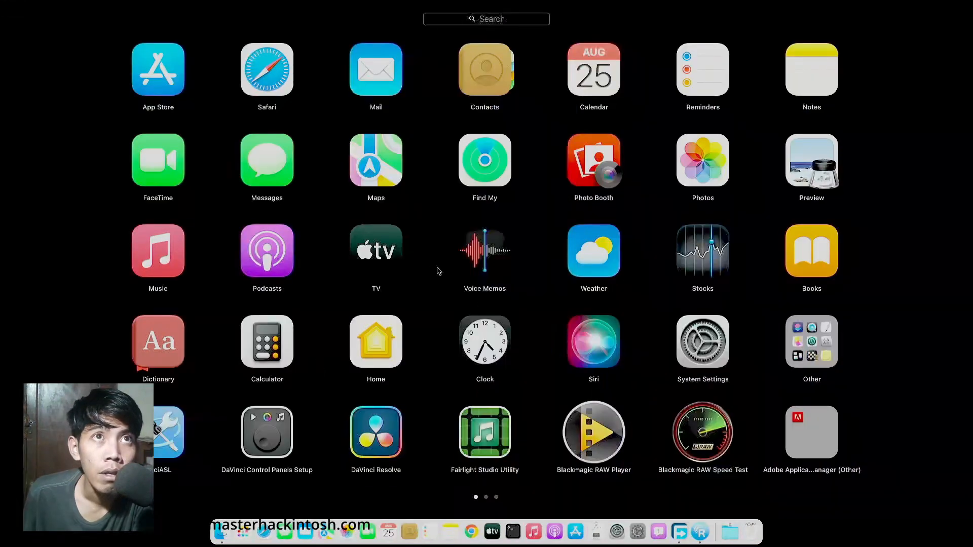
pyautogui.scroll(-2, 438, 271)
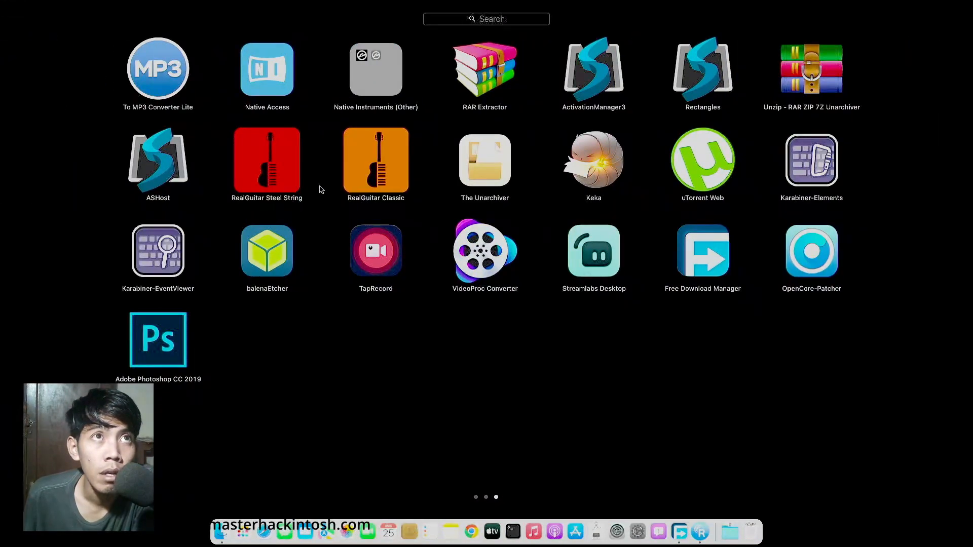
pyautogui.scroll(1, 321, 189)
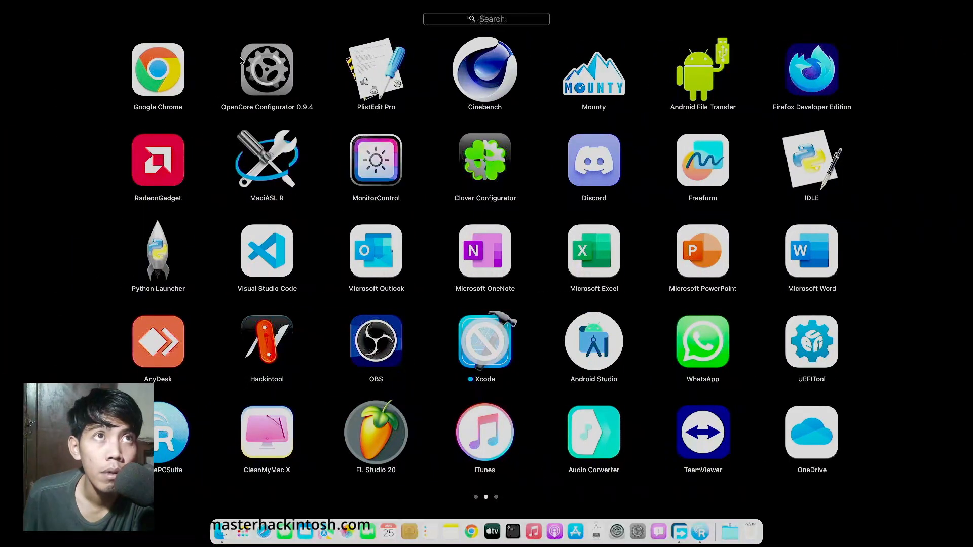
pyautogui.click(242, 59)
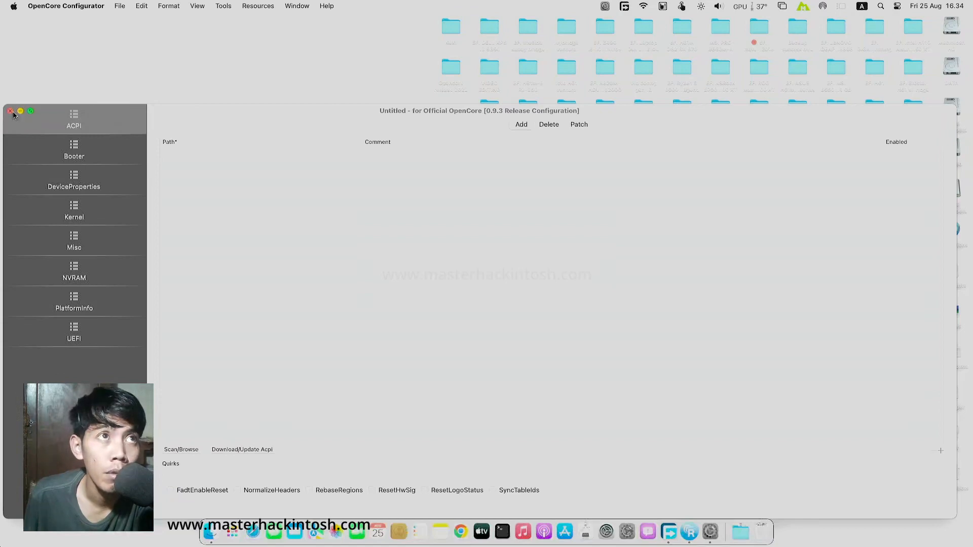
pyautogui.click(11, 111)
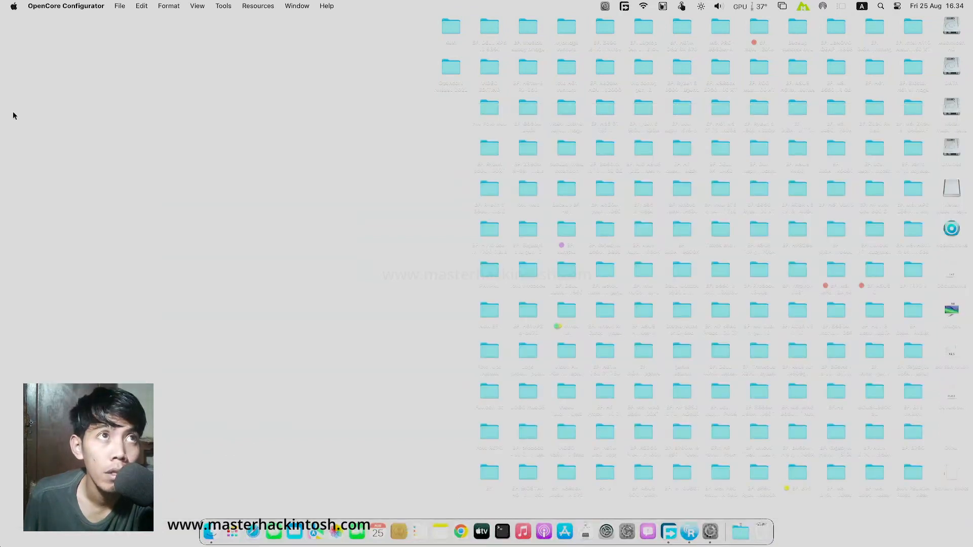
# Mount the OpenCore boot EFI partition disk3s1 on the Sandisk drive, authorising with the account password, and close the opened config.plist
pyautogui.click(606, 6)
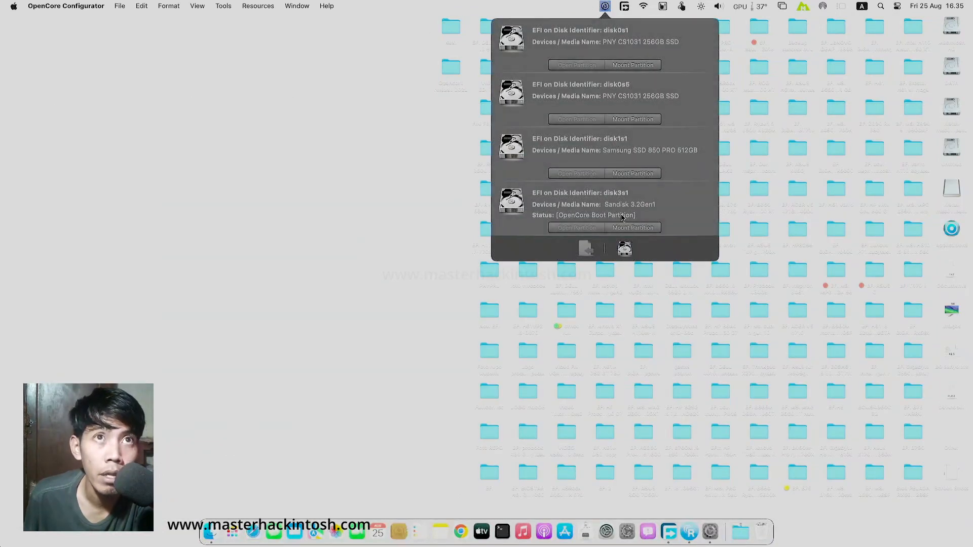
pyautogui.click(628, 229)
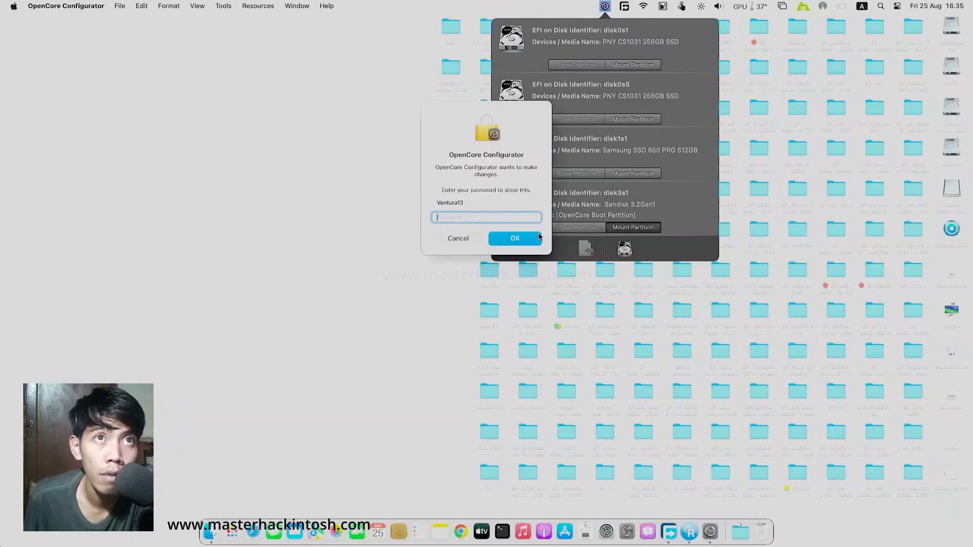
pyautogui.write('****')
pyautogui.press('Return')
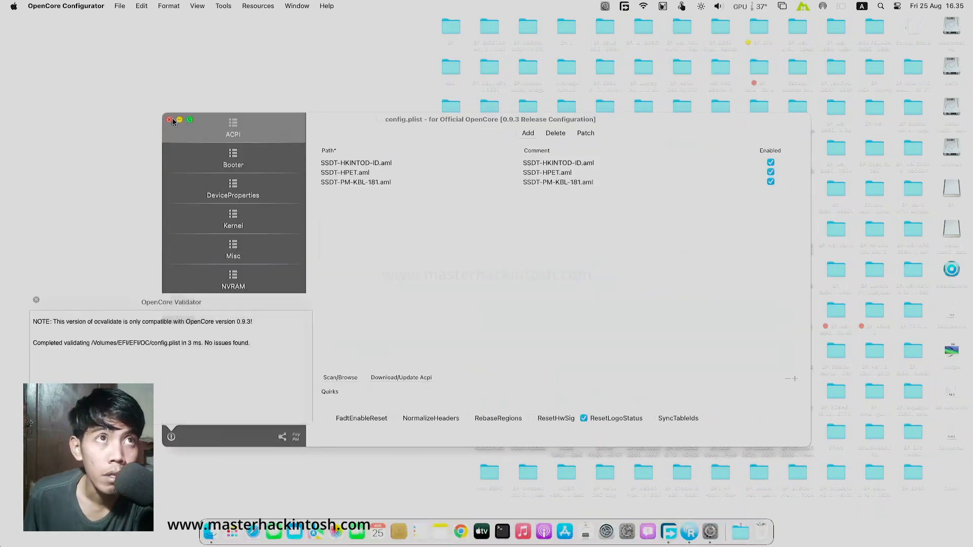
pyautogui.click(169, 120)
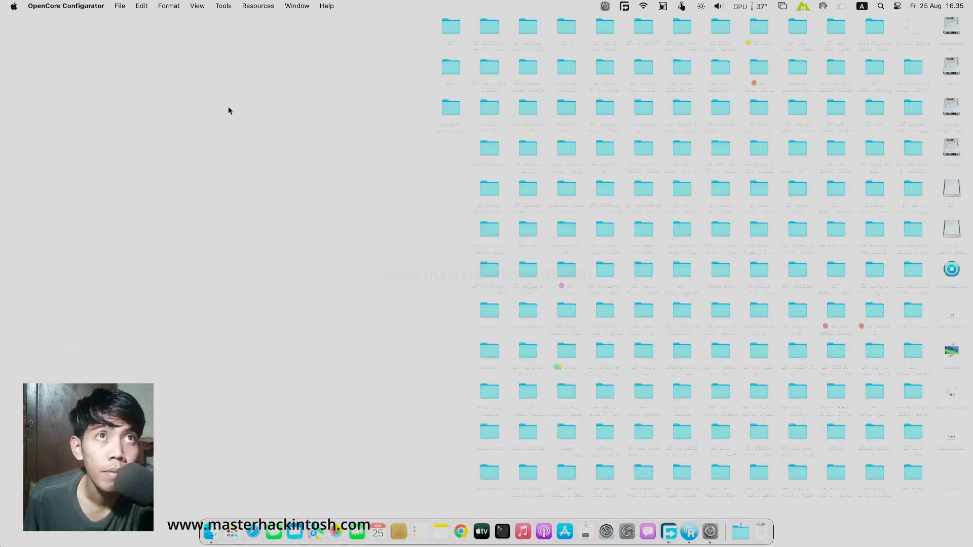
# Open the mounted disk3s1 EFI partition in Finder, move its window aside and expand the EFI folder
pyautogui.click(604, 7)
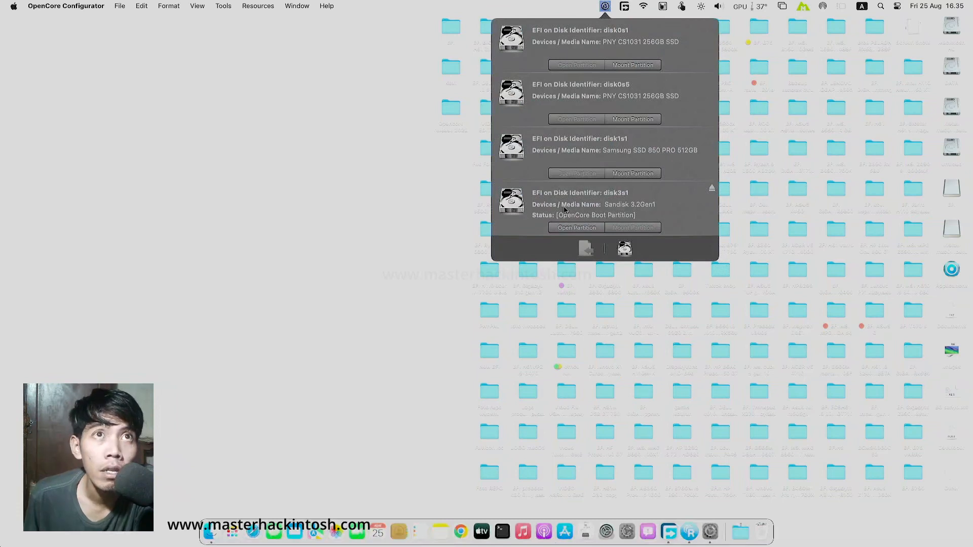
pyautogui.click(570, 229)
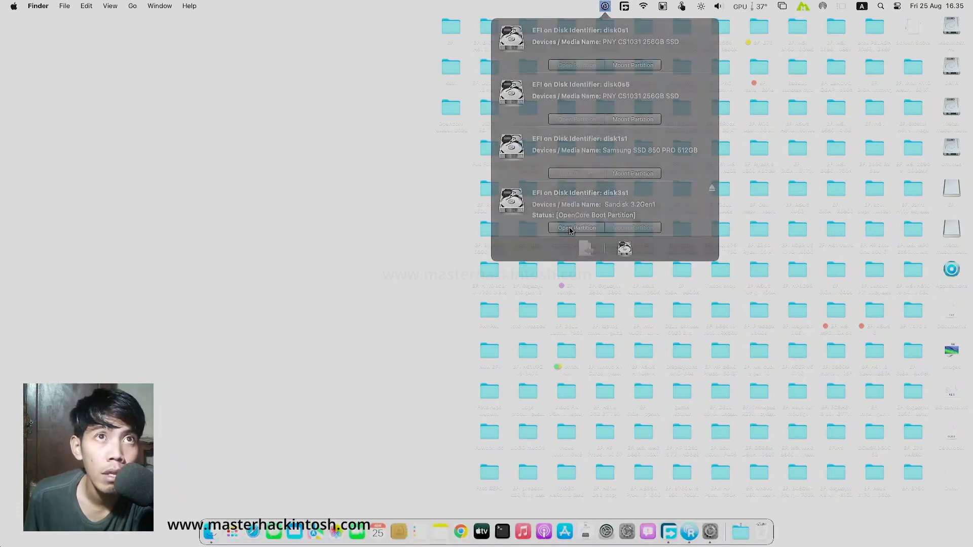
pyautogui.moveTo(423, 99); pyautogui.dragTo(325, 62)
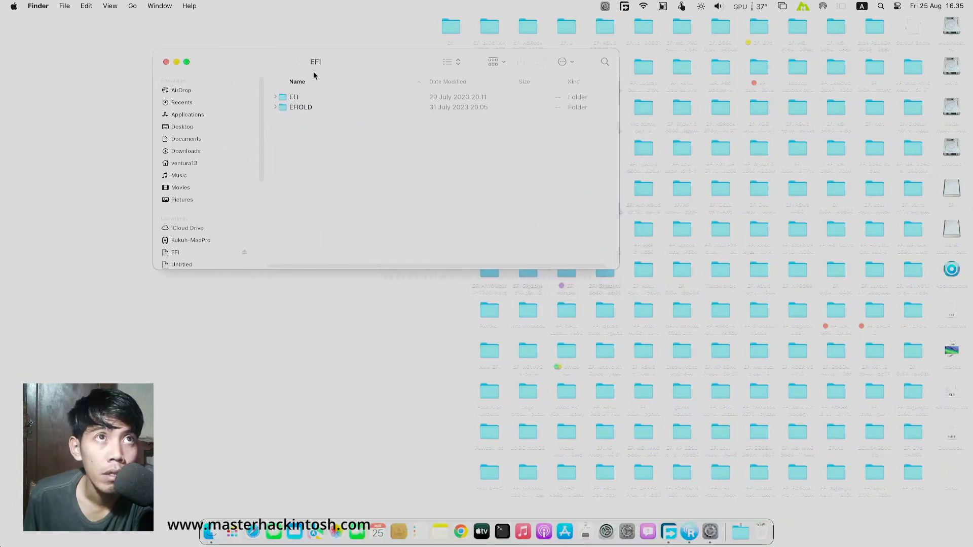
pyautogui.click(275, 98)
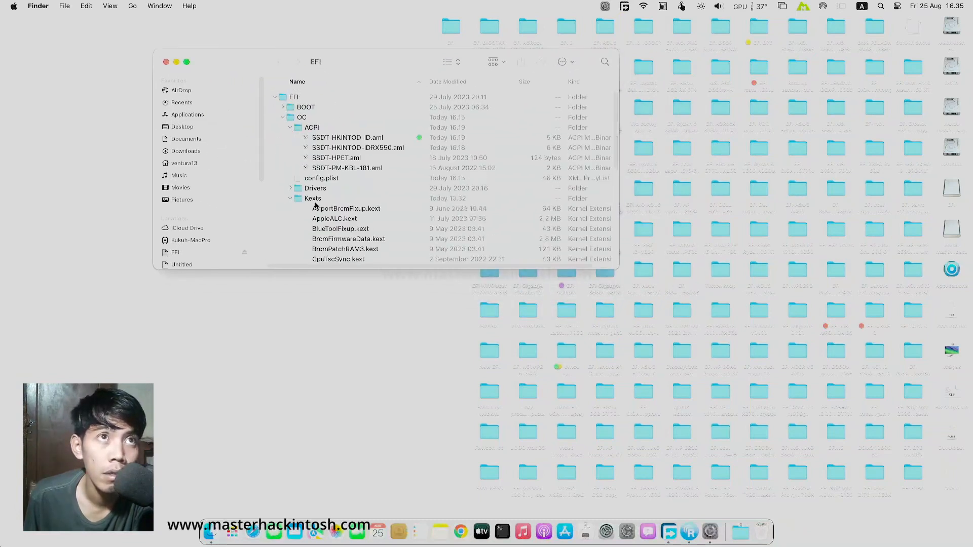
# Open SSDT-HKINTOD-IDRX550.aml from the OC/ACPI folder with MaciASL 1.31
pyautogui.rightClick(347, 151)
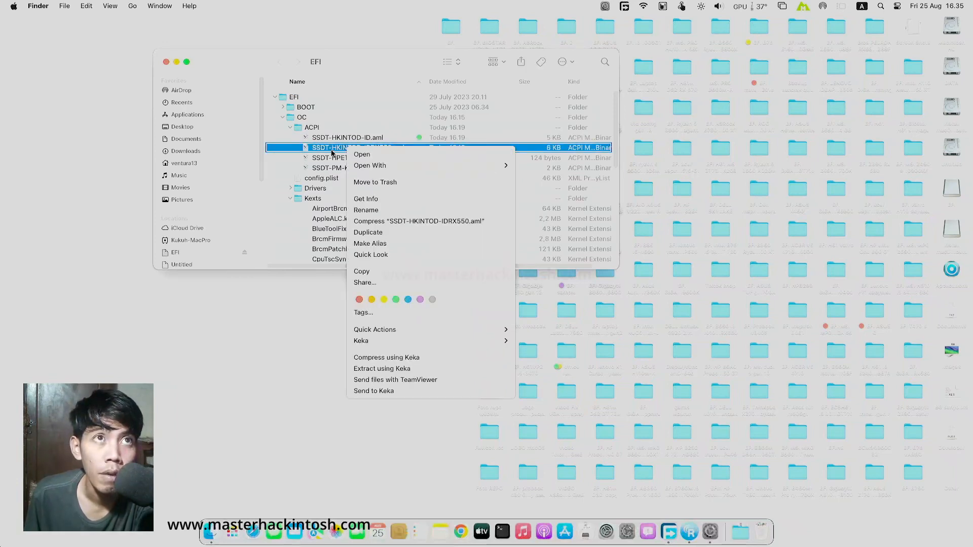
pyautogui.click(332, 151)
pyautogui.rightClick(337, 151)
pyautogui.moveTo(377, 163)
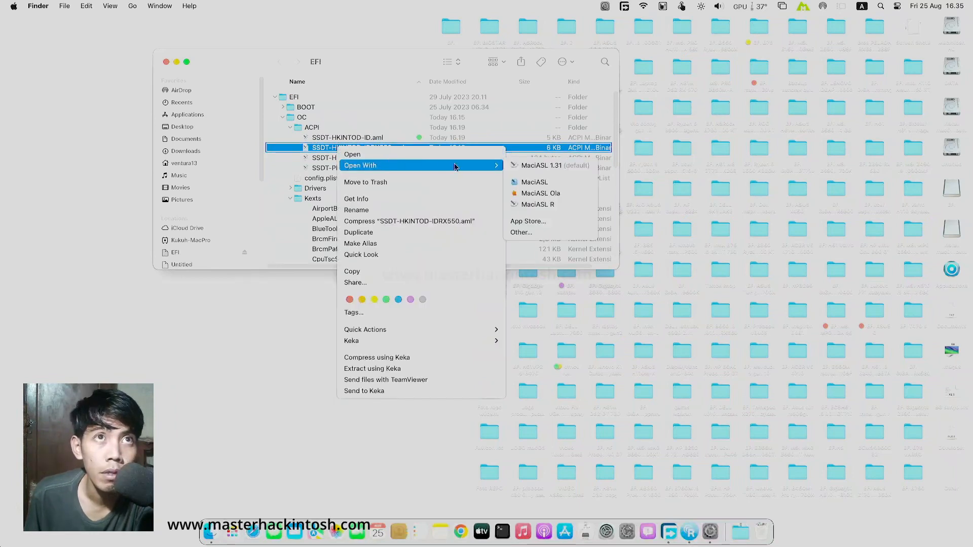
pyautogui.click(527, 166)
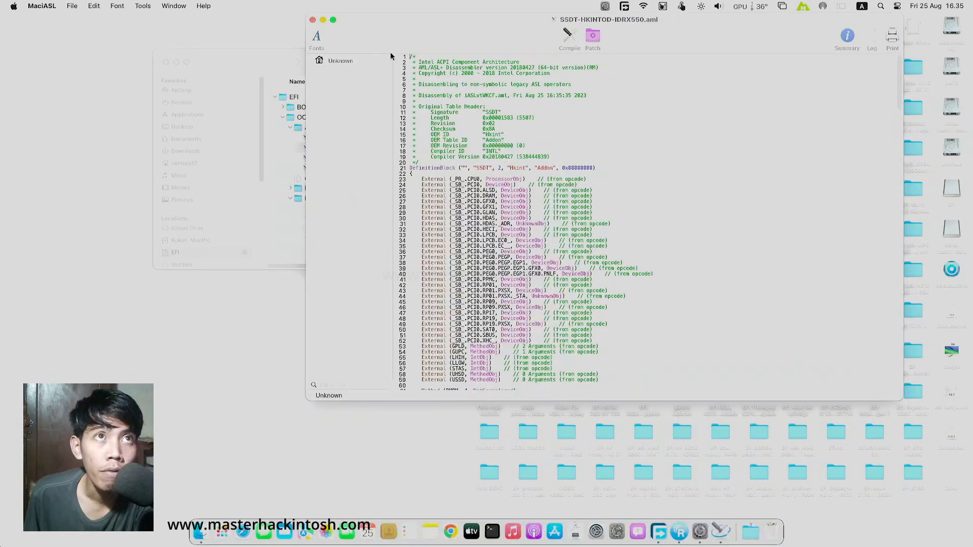
# Move the MaciASL window and the EFI Finder window apart so the code and the file list can be viewed together
pyautogui.moveTo(403, 32); pyautogui.dragTo(470, 52)
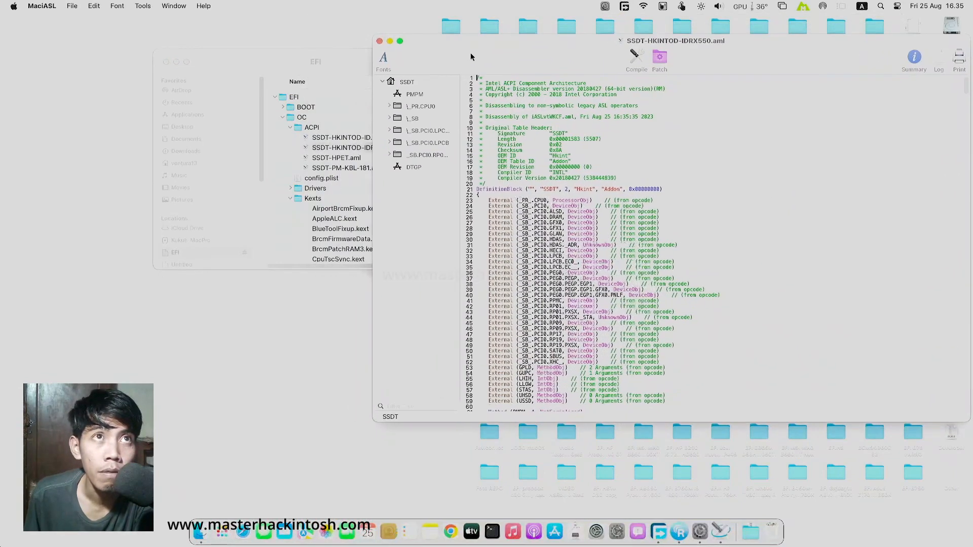
pyautogui.click(353, 61)
pyautogui.moveTo(351, 65); pyautogui.dragTo(233, 147)
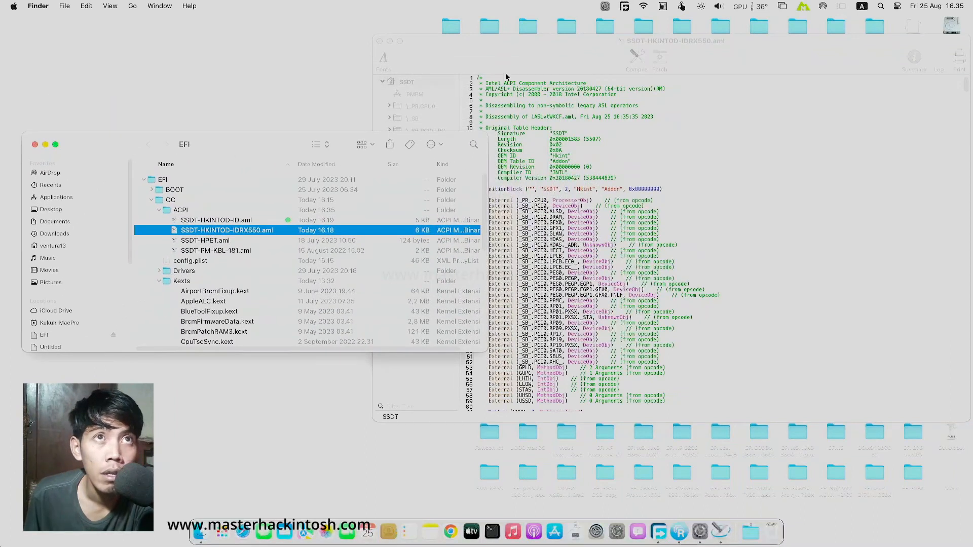
# Open SSDT-HKINTOD-ID.aml from the ACPI folder with MaciASL 1.31 and arrange its window side by side with SSDT-HKINTOD-IDRX550.aml
pyautogui.click(559, 47)
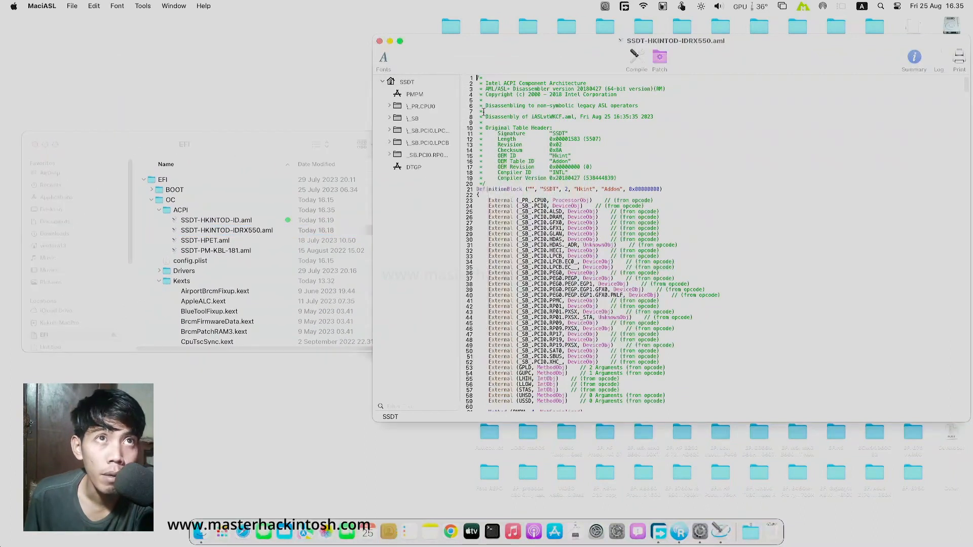
pyautogui.click(276, 145)
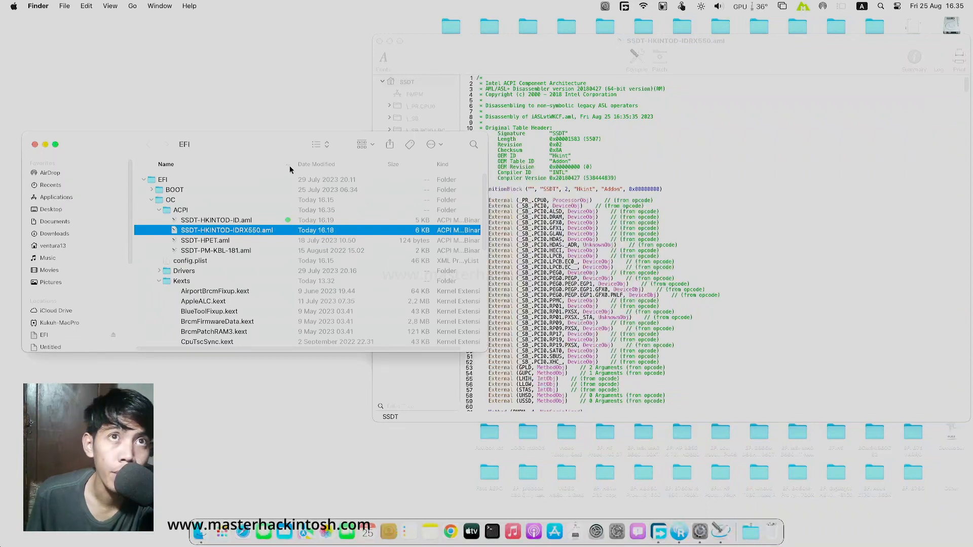
pyautogui.click(208, 222)
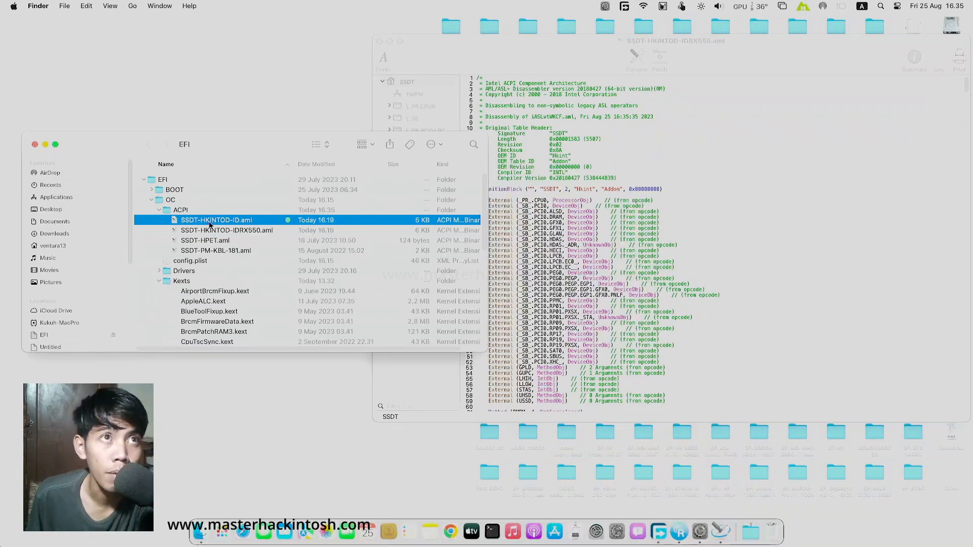
pyautogui.rightClick(209, 222)
pyautogui.moveTo(219, 239)
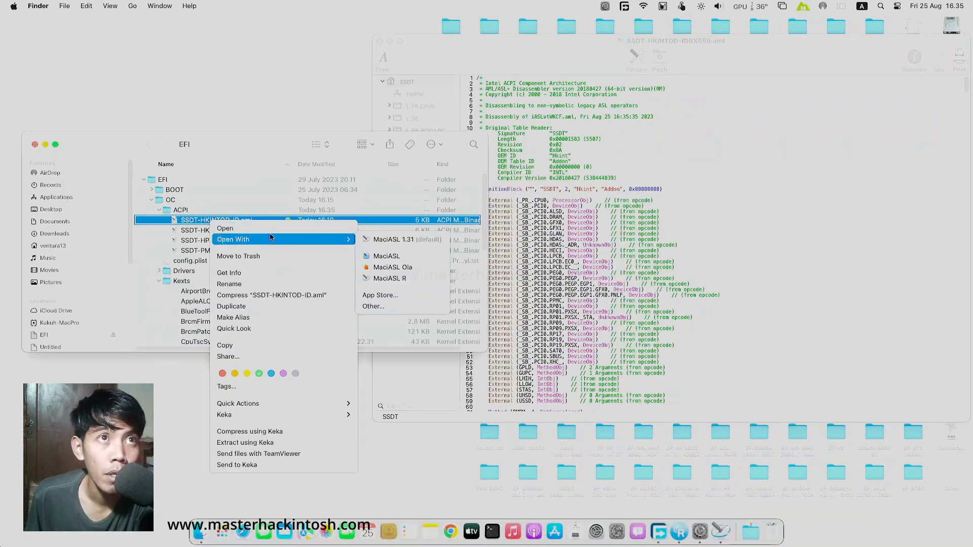
pyautogui.click(383, 241)
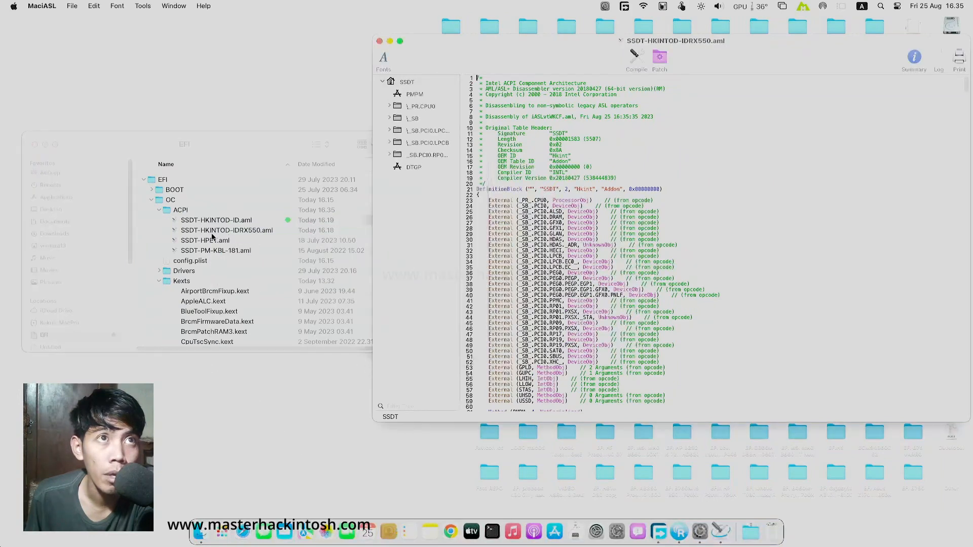
pyautogui.moveTo(387, 50); pyautogui.dragTo(106, 48)
pyautogui.moveTo(512, 57); pyautogui.dragTo(565, 57)
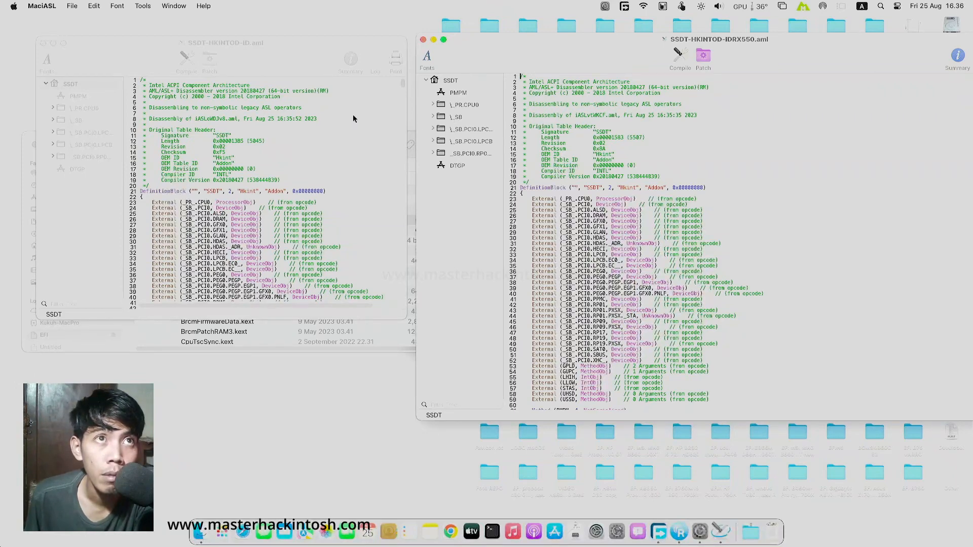
# Expand \_SB and PCI0 in the SSDT-HKINTOD-IDRX550.aml tree, widen the tree area and go to the PEG0 scope
pyautogui.click(432, 117)
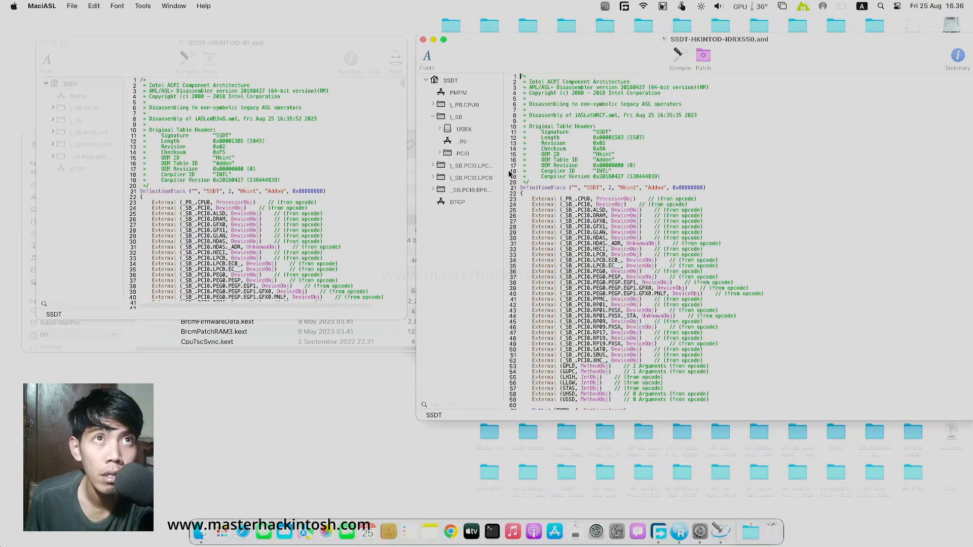
pyautogui.click(439, 154)
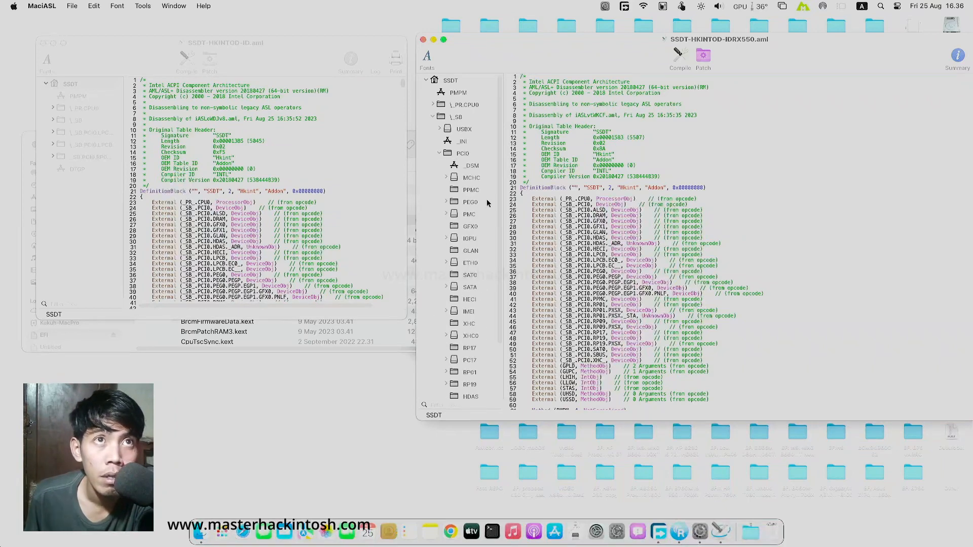
pyautogui.moveTo(504, 212); pyautogui.dragTo(520, 212)
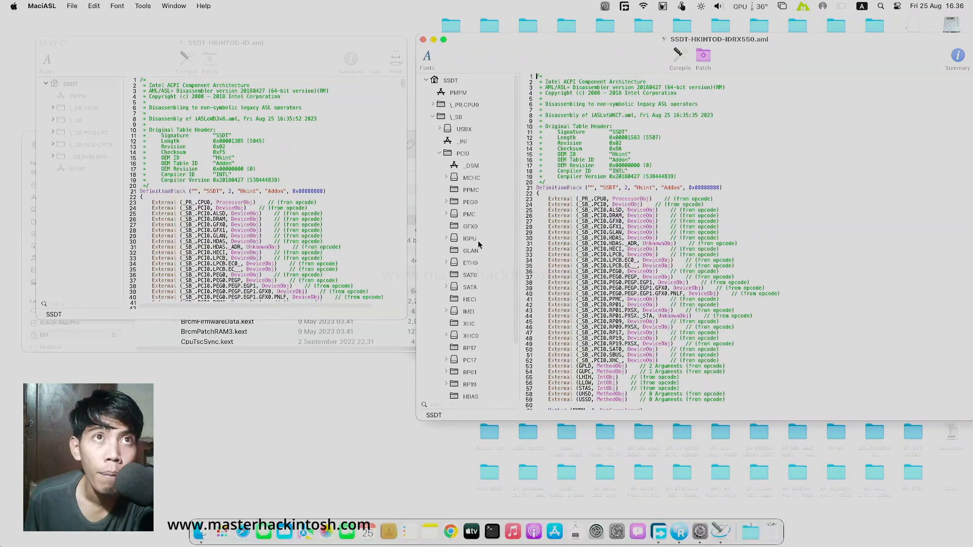
pyautogui.click(468, 202)
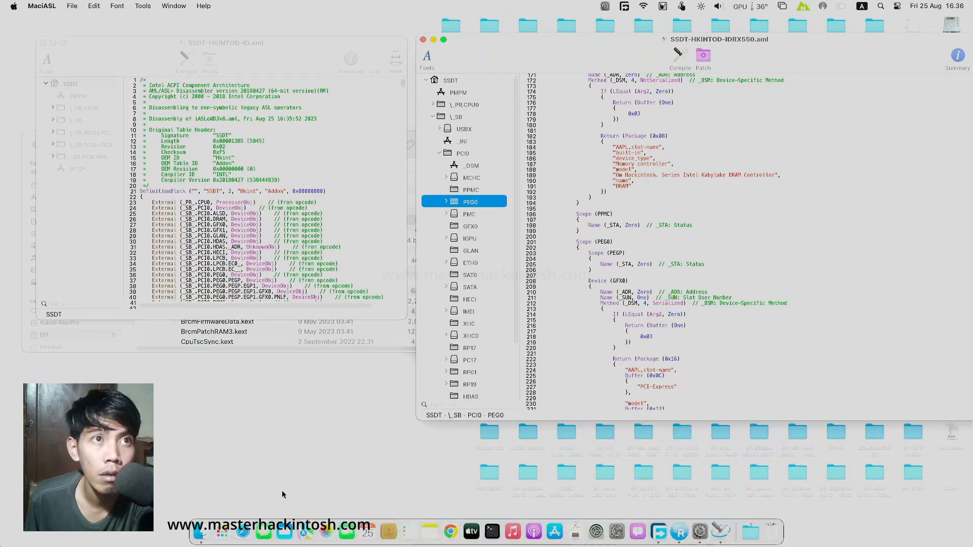
# Check the Lexa PRO display controller's IOReg path in Hackintool's PCIe device list, and close Hackintool
pyautogui.click(215, 532)
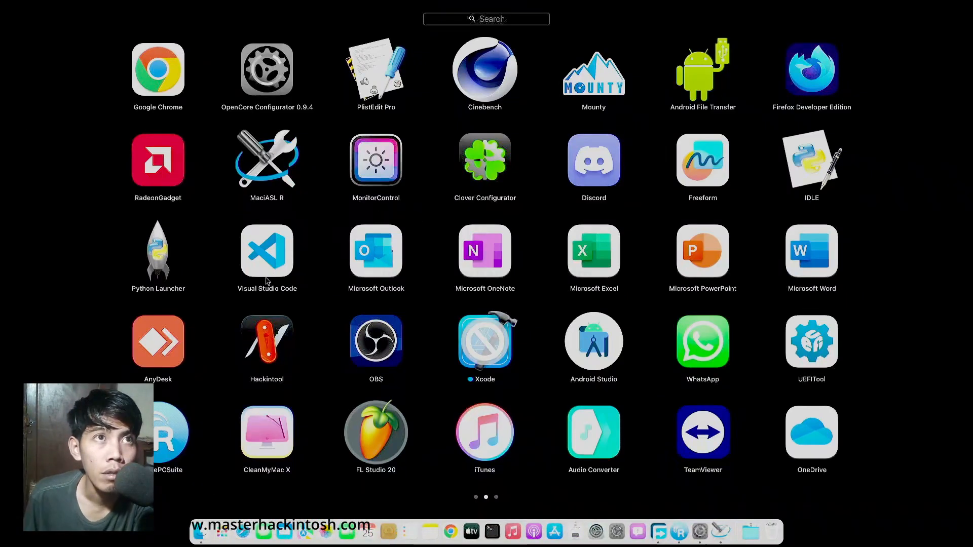
pyautogui.click(267, 322)
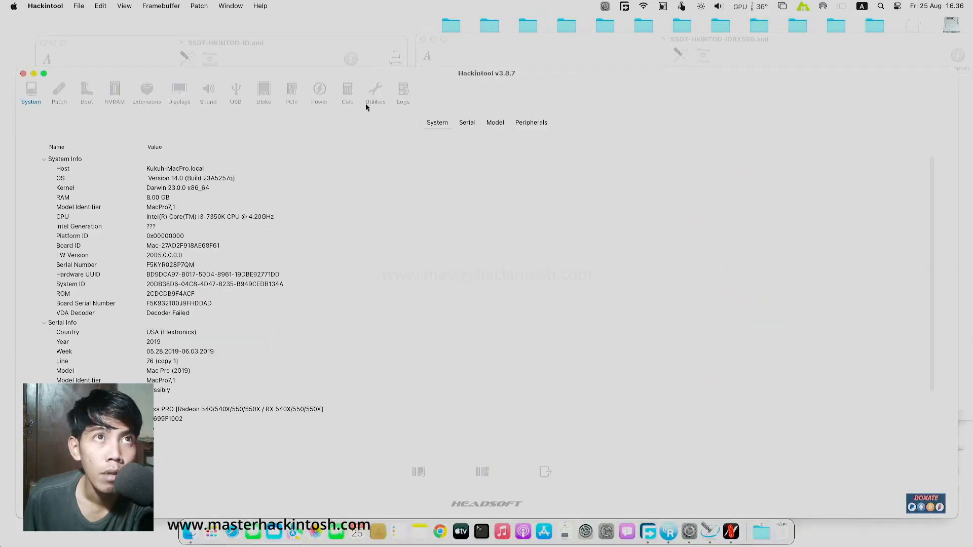
pyautogui.click(293, 94)
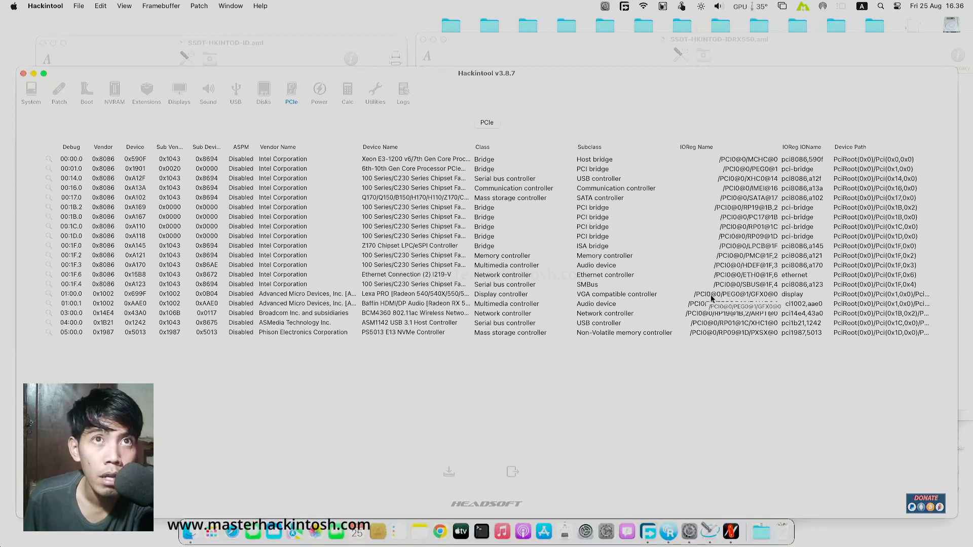
pyautogui.click(748, 296)
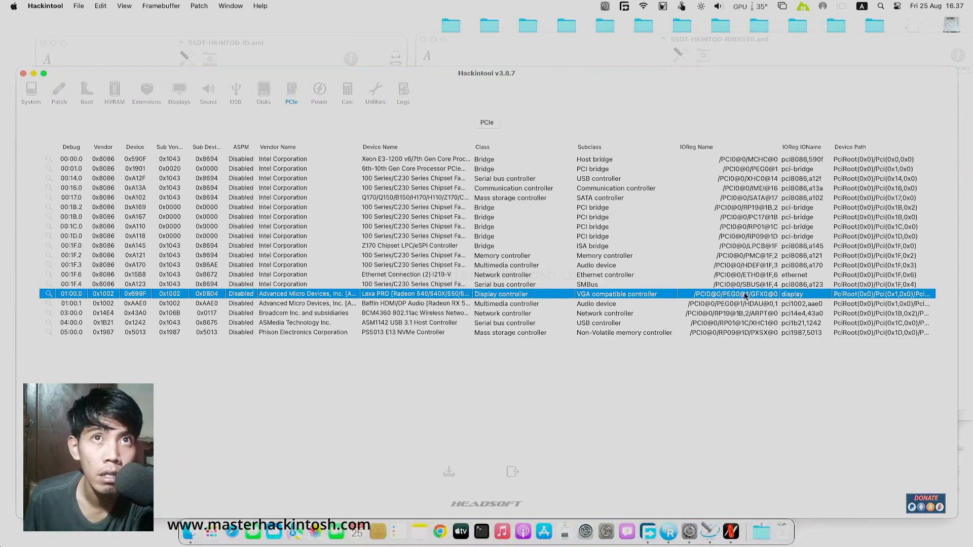
pyautogui.click(23, 74)
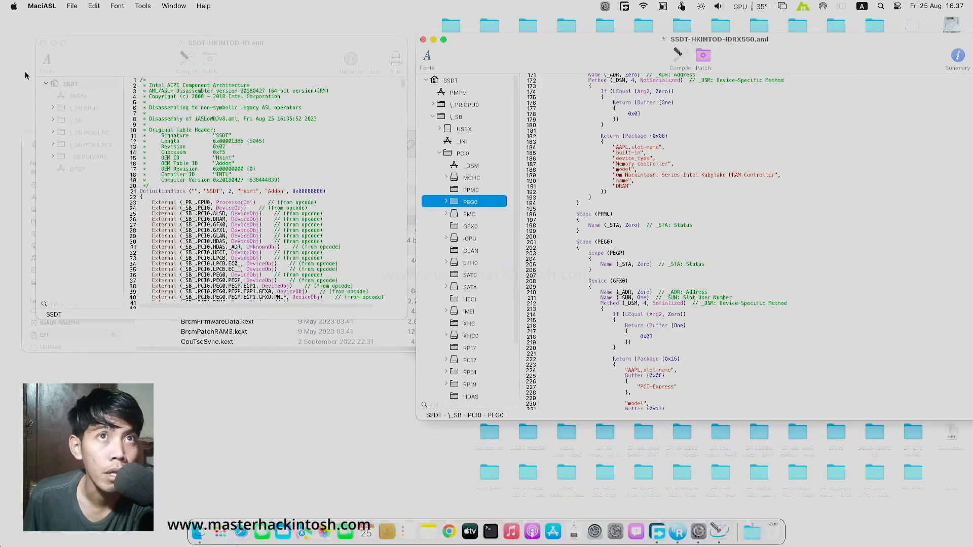
# Select and copy the whole Scope (PEG0) block in SSDT-HKINTOD-IDRX550.aml, including its PEGP, GFX0 and HDAU entries
pyautogui.click(576, 242)
pyautogui.moveTo(573, 311); pyautogui.dragTo(574, 339)
pyautogui.moveTo(575, 399); pyautogui.dragTo(578, 354)
pyautogui.scroll(5, 579, 340)
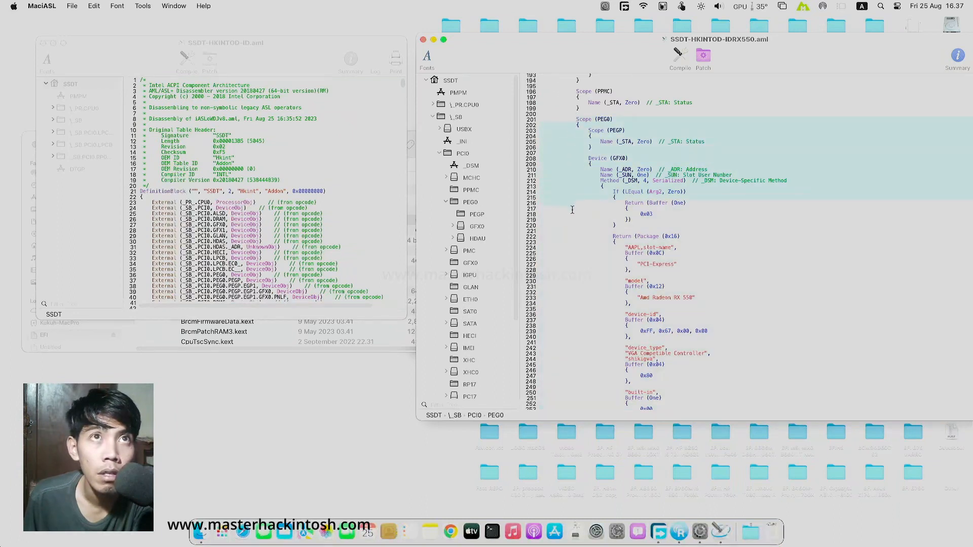
pyautogui.scroll(-10, 585, 402)
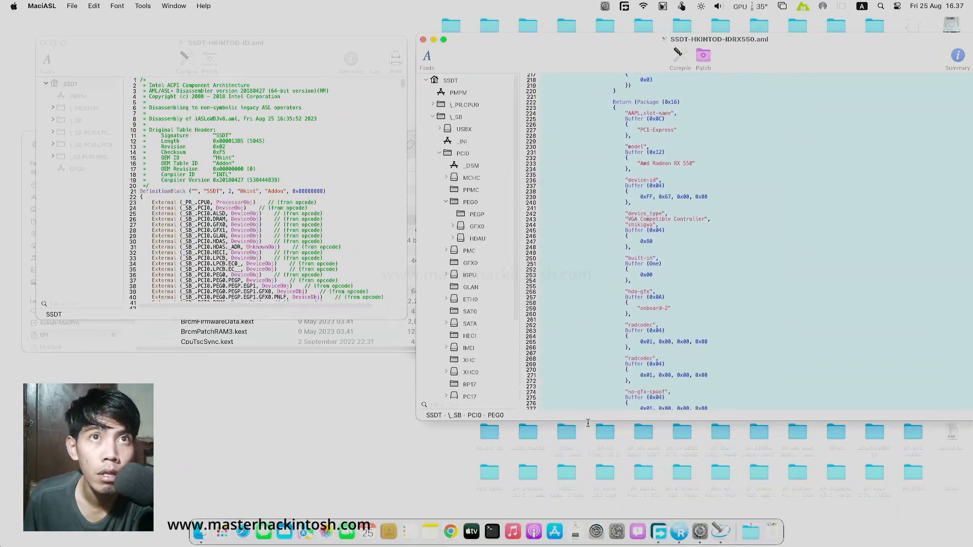
pyautogui.scroll(-5, 590, 390)
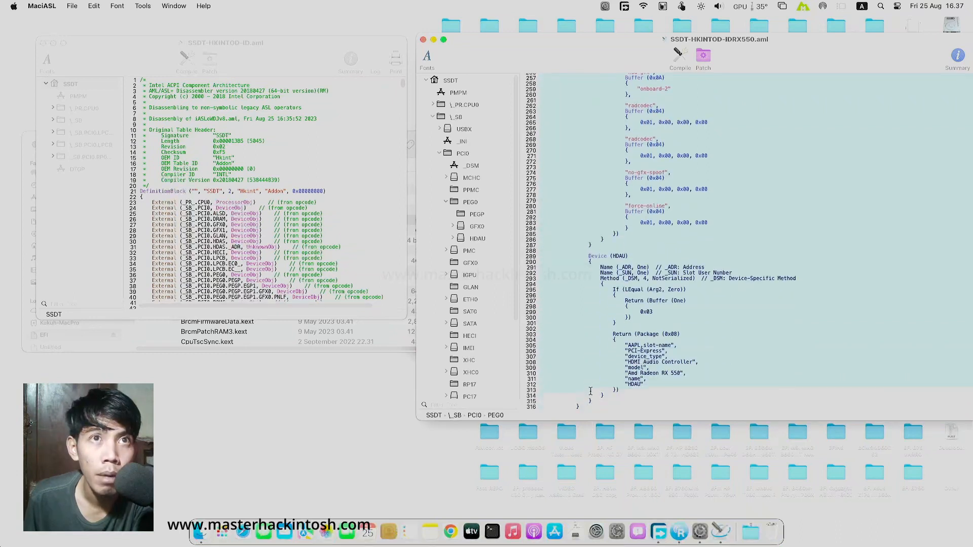
pyautogui.scroll(-2, 590, 392)
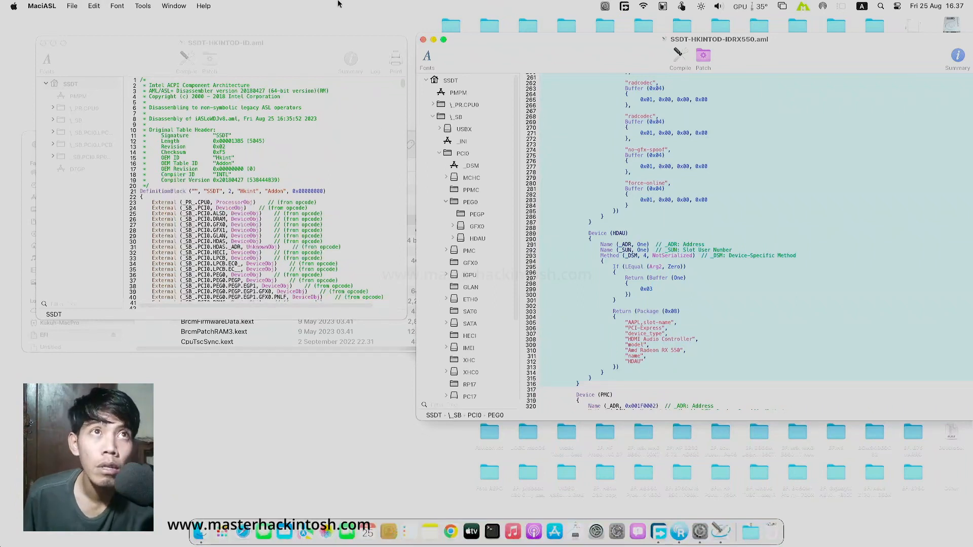
# Expand \_SB and PCI0 in the SSDT-HKINTOD-ID.aml tree, widen the tree area and go to the PPMC scope
pyautogui.click(283, 59)
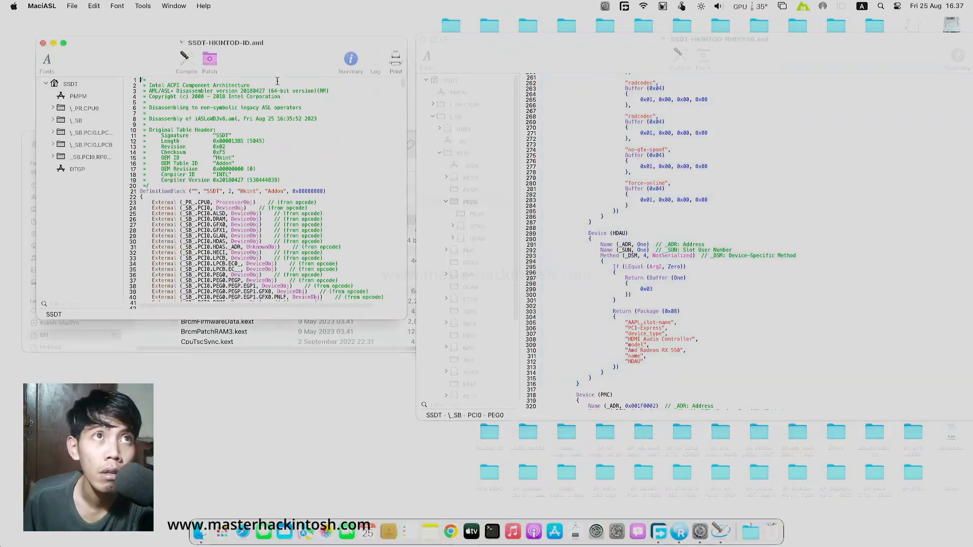
pyautogui.moveTo(124, 138); pyautogui.dragTo(130, 139)
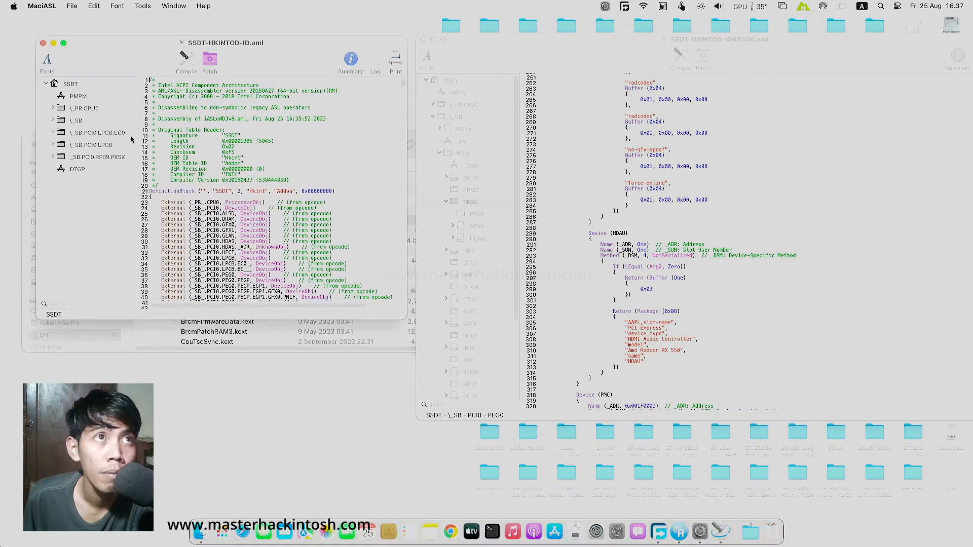
pyautogui.click(53, 120)
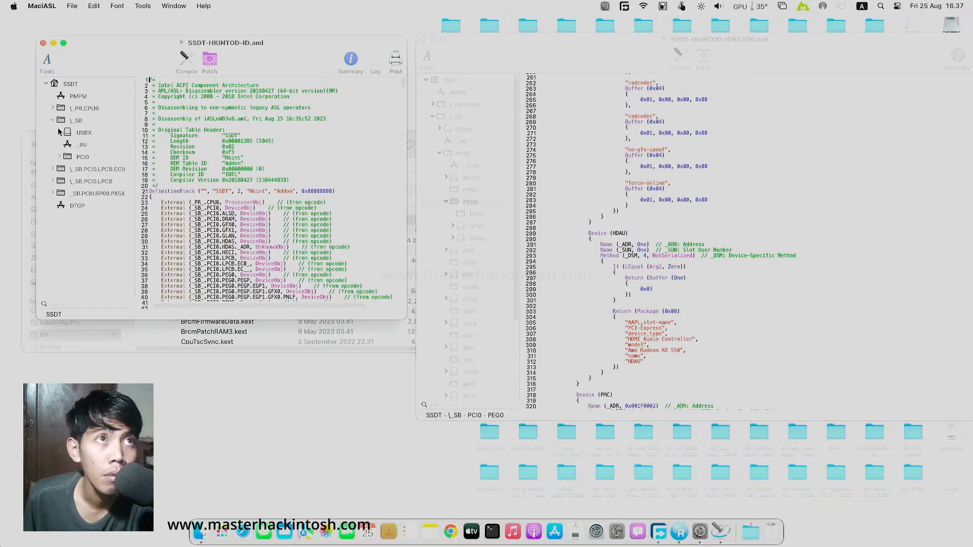
pyautogui.click(60, 157)
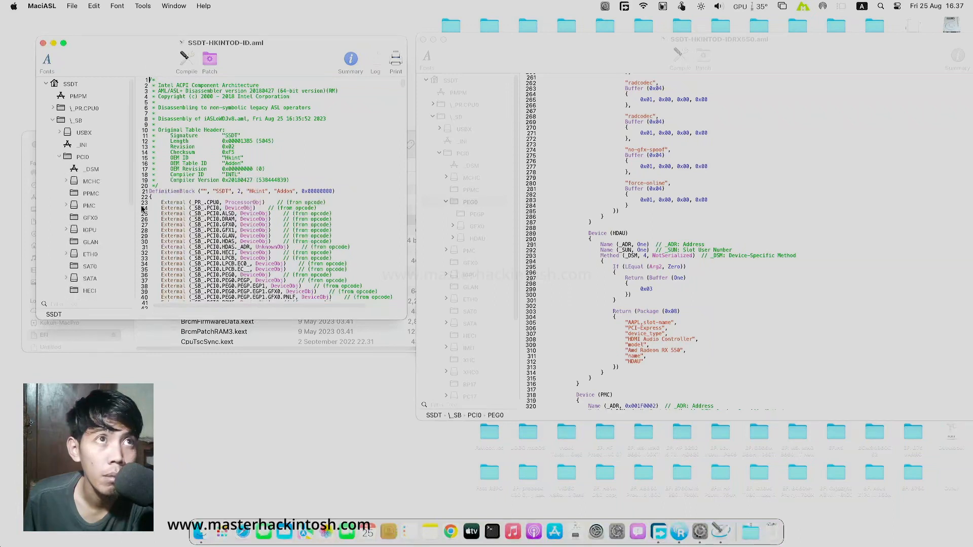
pyautogui.moveTo(139, 207); pyautogui.dragTo(160, 209)
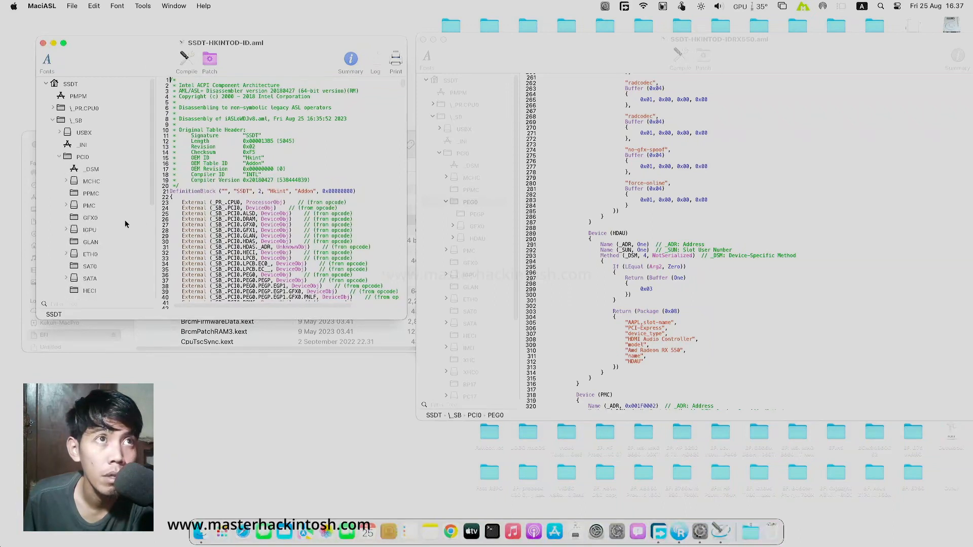
pyautogui.click(95, 197)
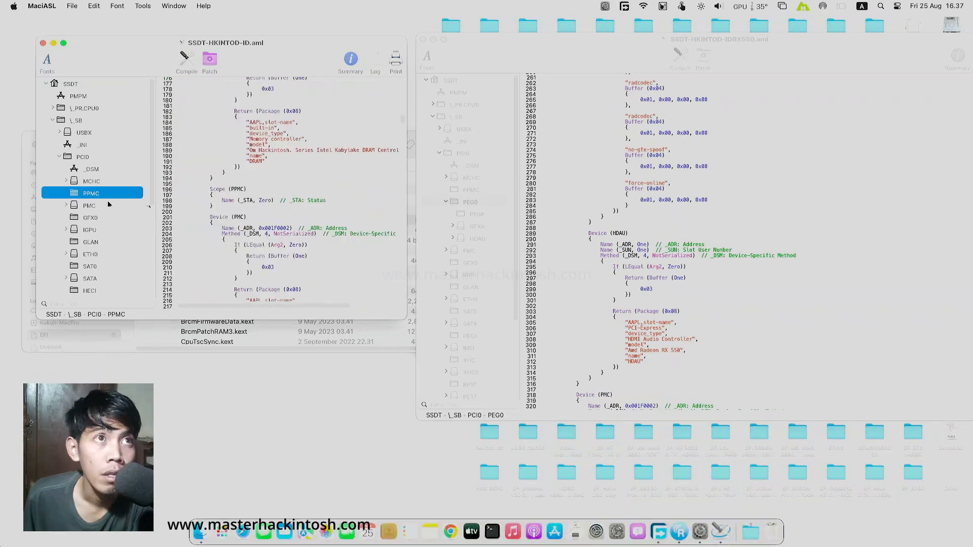
# Make the SSDT-HKINTOD-ID.aml window taller and paste the copied PEG0 block on a new line after Scope (PPMC)
pyautogui.click(293, 322)
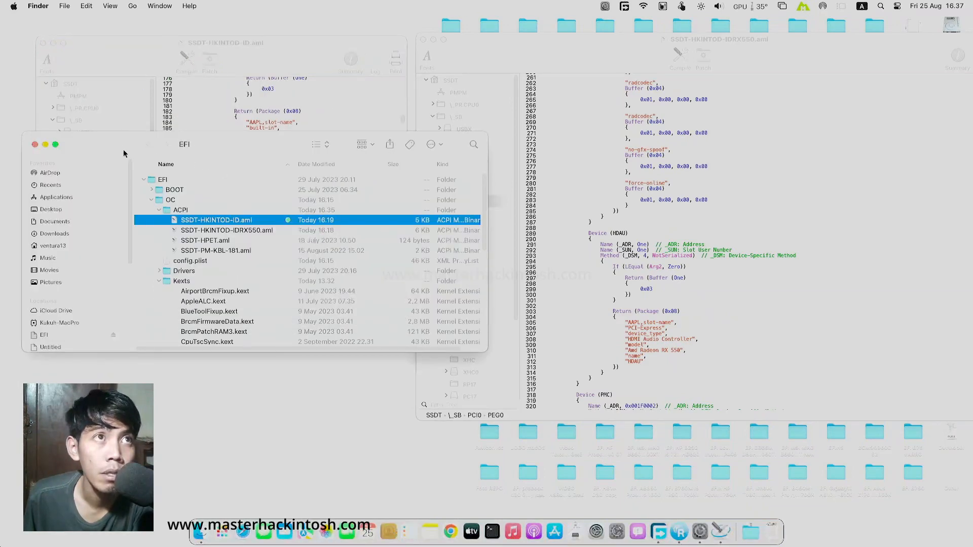
pyautogui.click(144, 68)
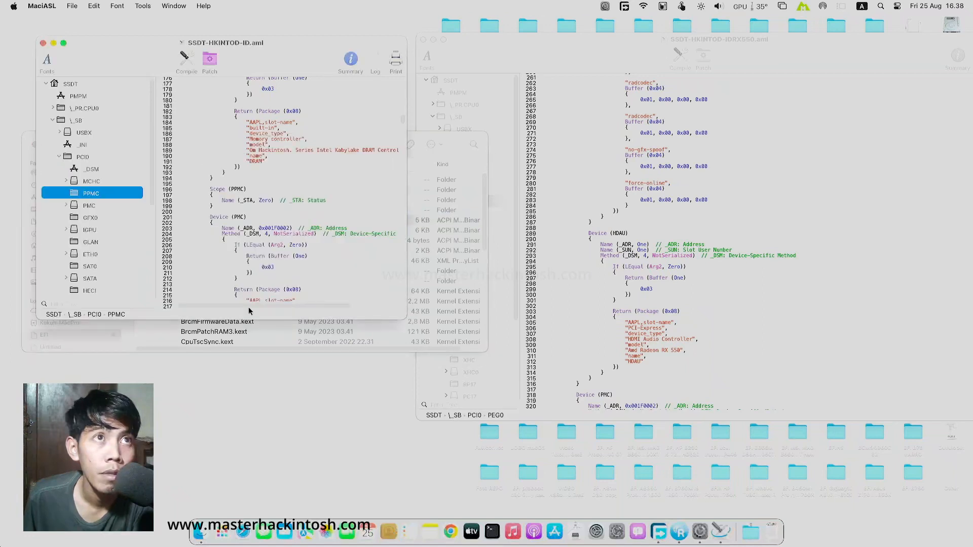
pyautogui.moveTo(259, 321); pyautogui.dragTo(259, 416)
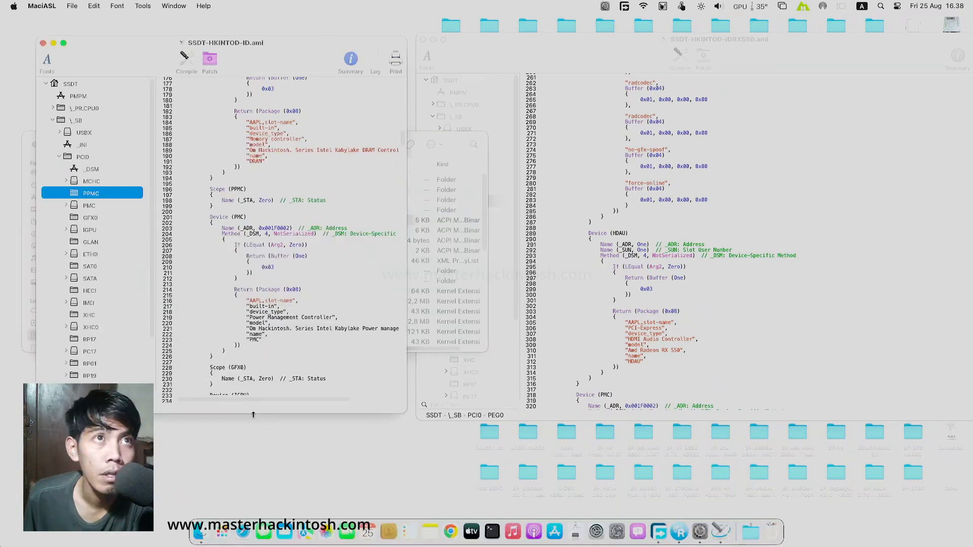
pyautogui.click(226, 208)
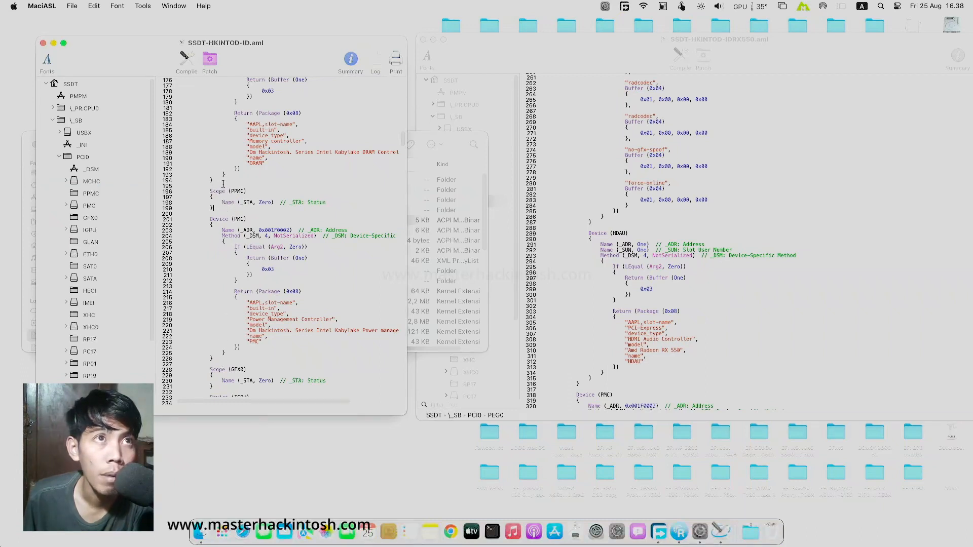
pyautogui.press('Return')
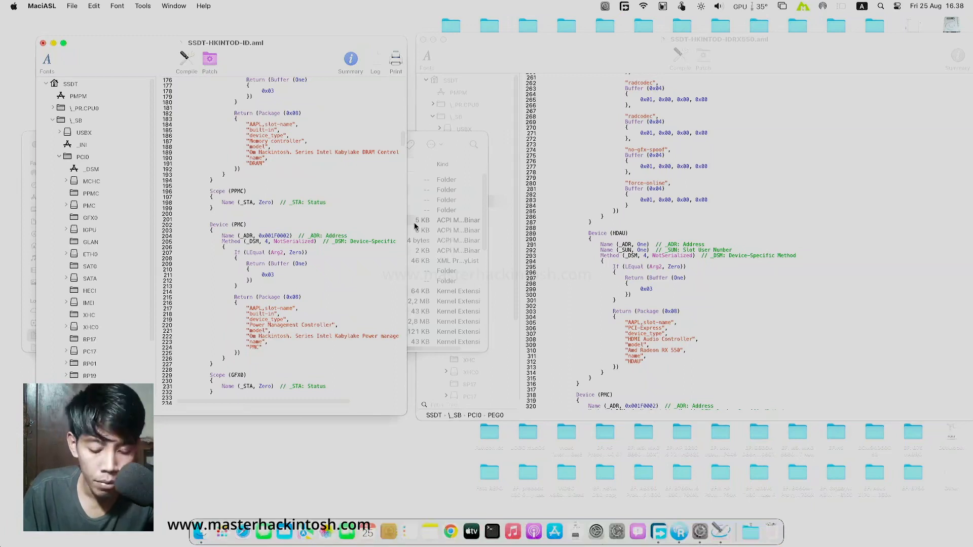
pyautogui.press('super+v')
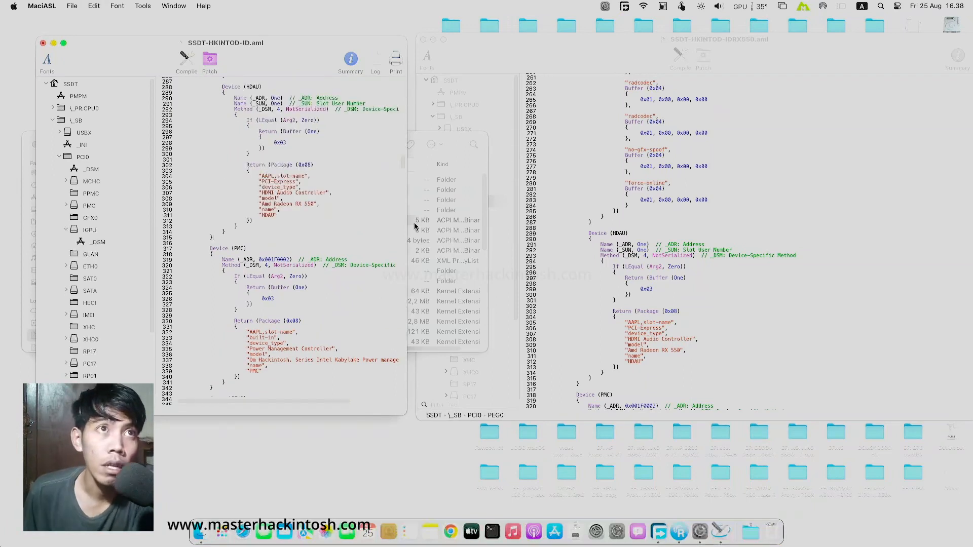
# Close the SSDT-HKINTOD-IDRX550.aml window, then move the SSDT-HKINTOD-ID.aml window clear of the file list and widen it
pyautogui.click(422, 40)
pyautogui.moveTo(290, 57); pyautogui.dragTo(534, 49)
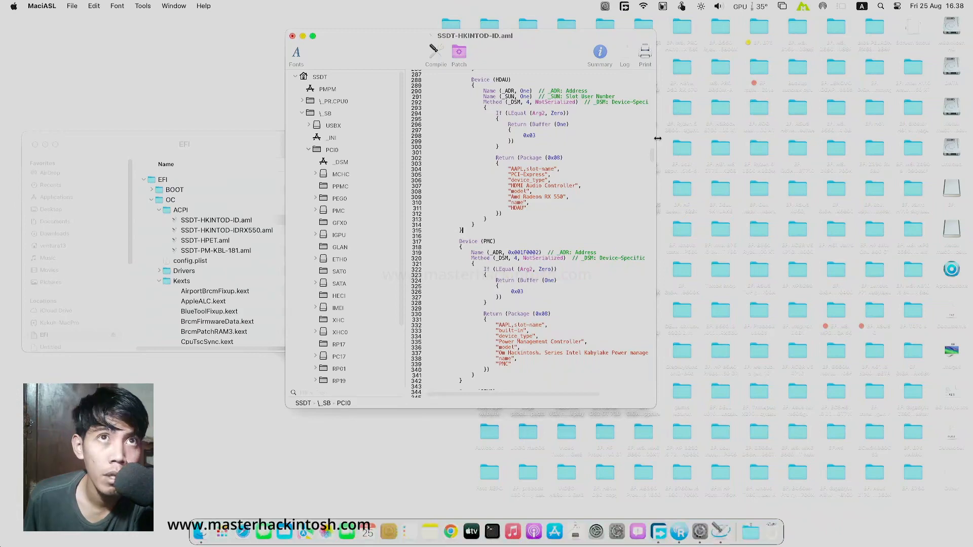
pyautogui.moveTo(657, 138); pyautogui.dragTo(895, 153)
# Review the pasted PEG0 block in SSDT-HKINTOD-ID.aml from the HDAU device back to the GFX0 properties, using a taller window
pyautogui.scroll(5, 561, 216)
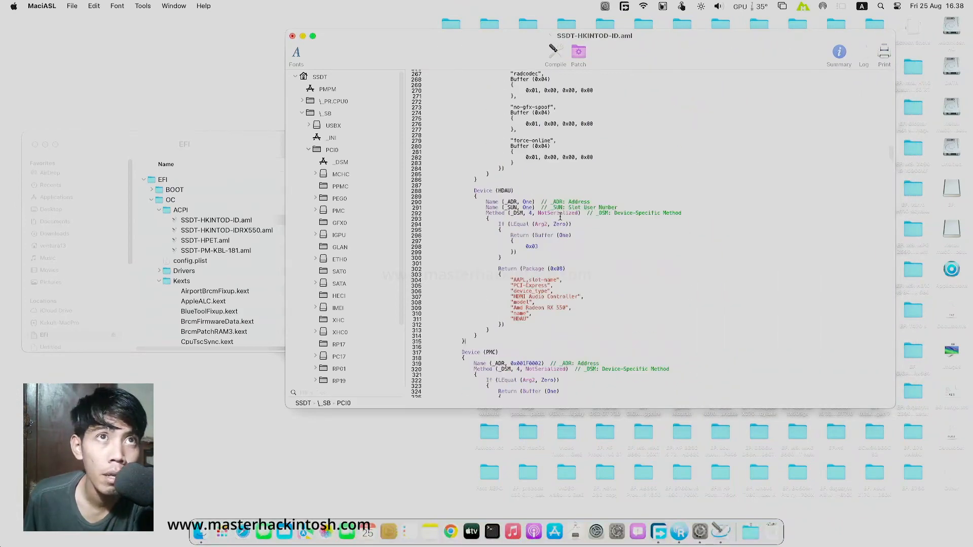
pyautogui.scroll(5, 536, 246)
pyautogui.scroll(4, 536, 246)
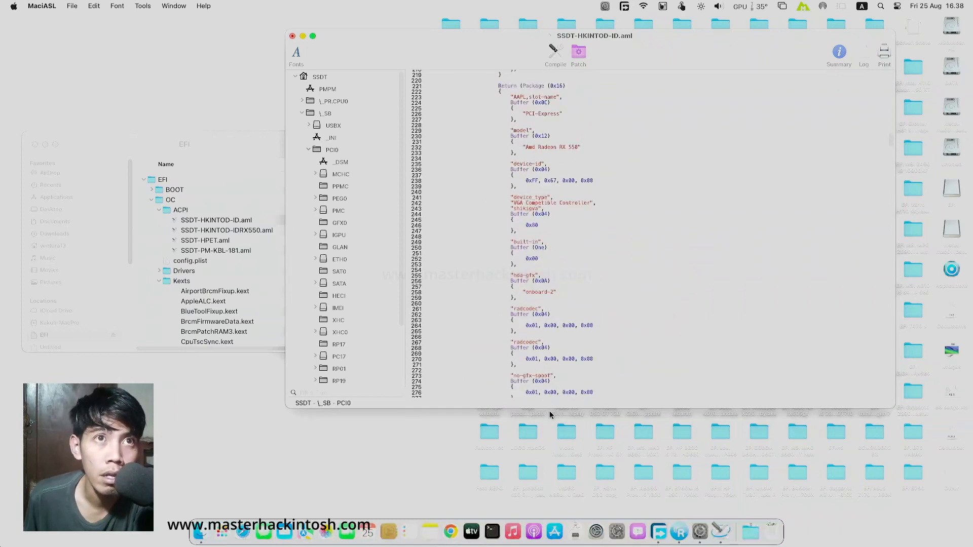
pyautogui.moveTo(556, 409); pyautogui.dragTo(563, 499)
pyautogui.scroll(2, 564, 477)
pyautogui.scroll(3, 556, 395)
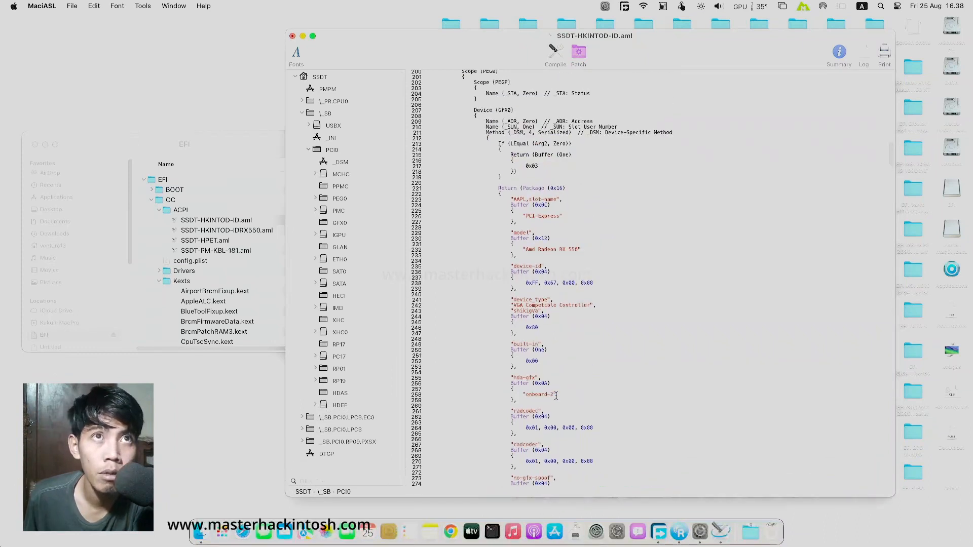
# Review the GFX0 device in SSDT-HKINTOD-ID.aml from its name through device-id to force-online, highlighting the no-gfx-spoof property
pyautogui.scroll(1, 556, 396)
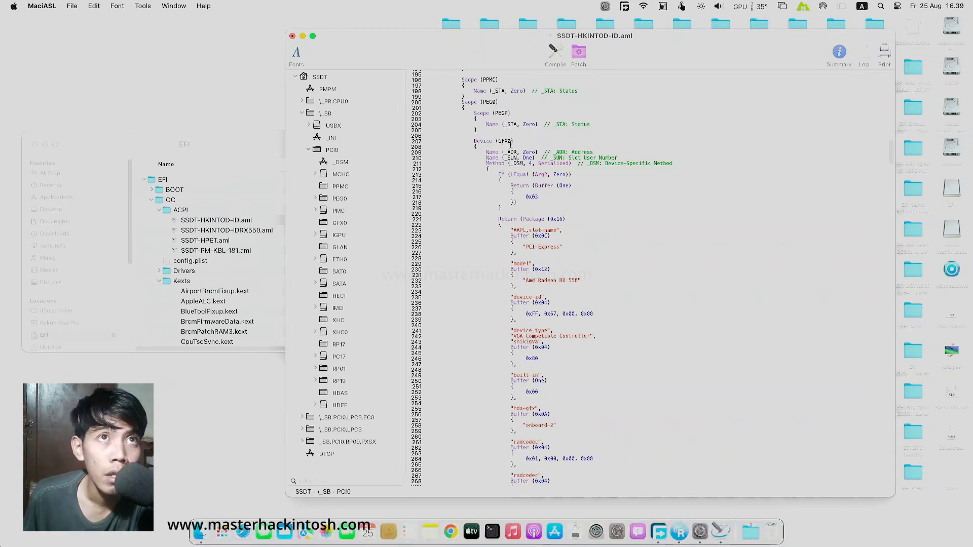
pyautogui.click(504, 141)
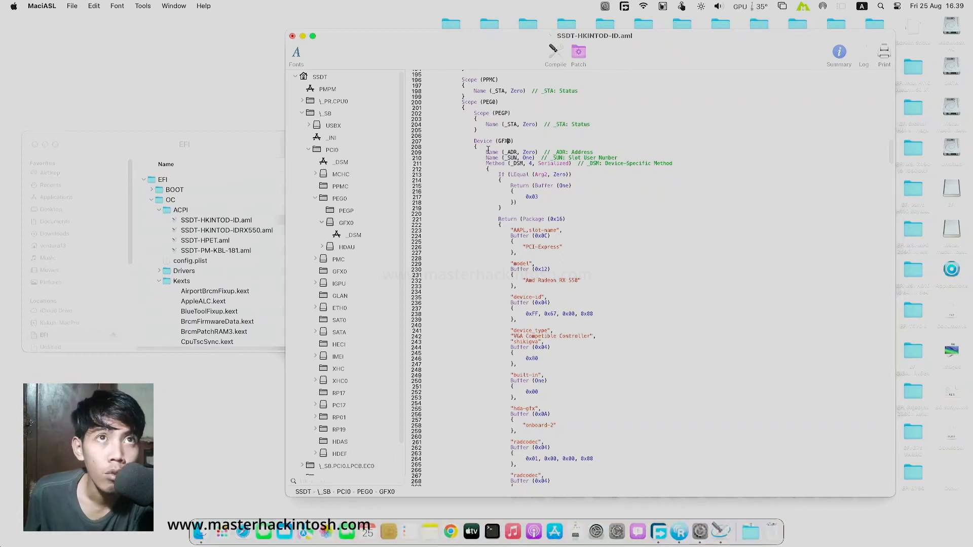
pyautogui.scroll(-1, 487, 154)
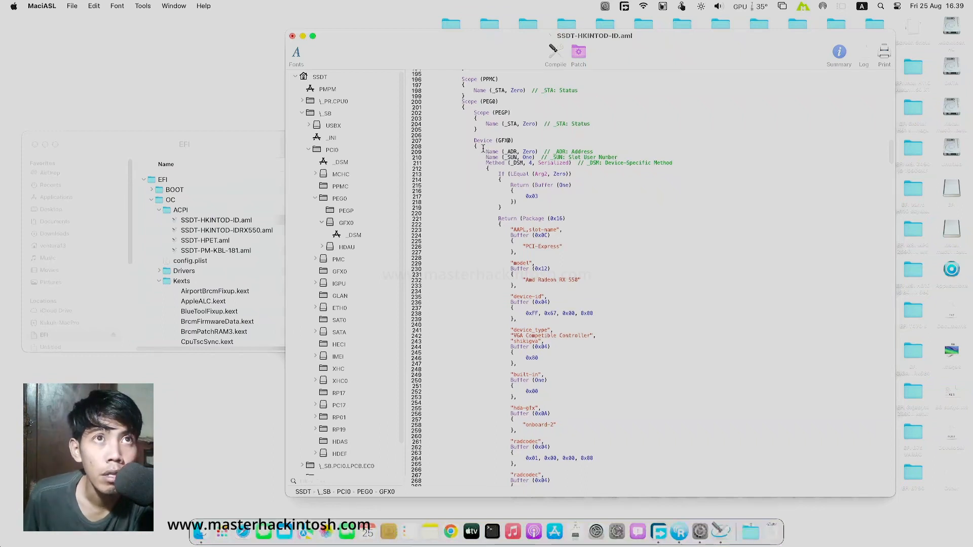
pyautogui.scroll(-4, 509, 185)
pyautogui.scroll(-1, 511, 189)
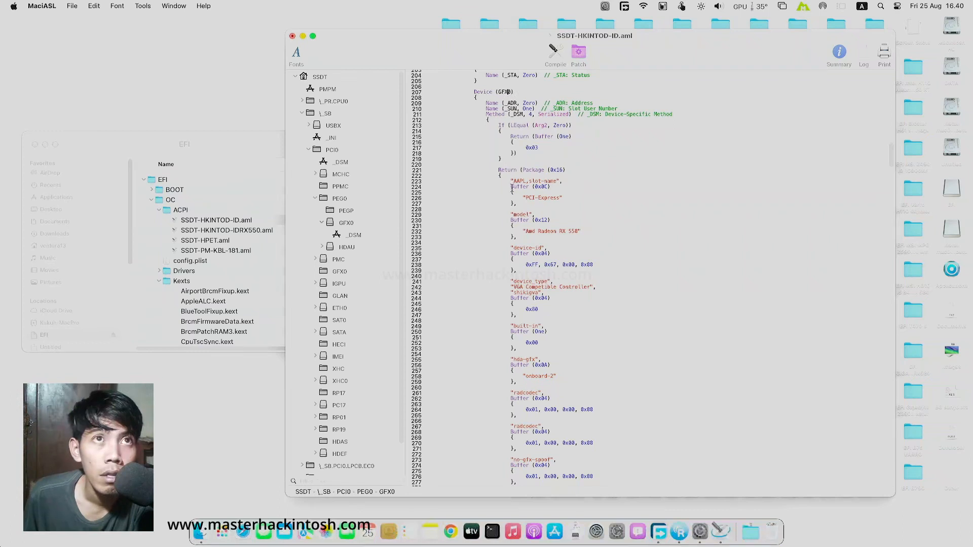
pyautogui.scroll(-5, 525, 233)
pyautogui.scroll(-8, 525, 233)
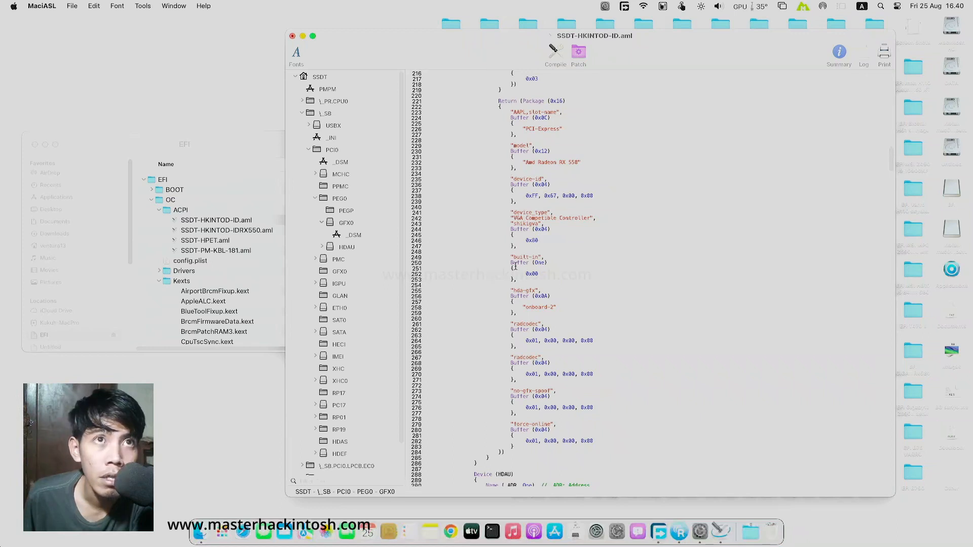
pyautogui.click(552, 196)
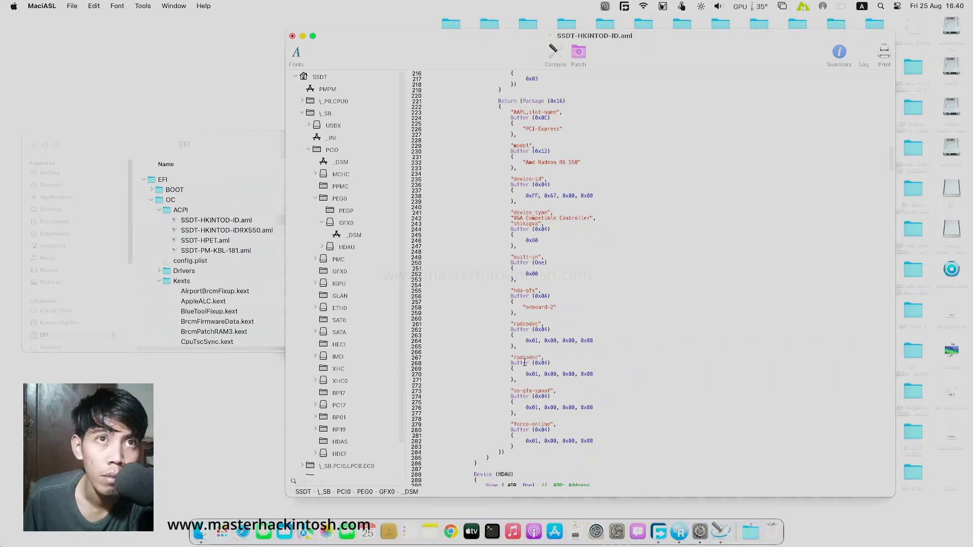
pyautogui.moveTo(510, 391); pyautogui.dragTo(537, 417)
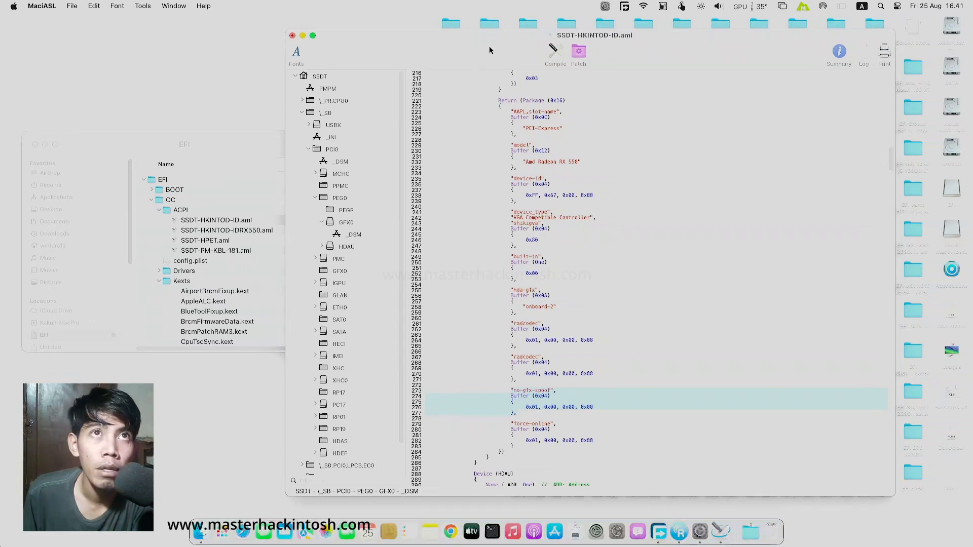
# Go to PEG0 and its GFX0 device in the SSDT-HKINTOD-ID.aml tree, then close the file
pyautogui.click(337, 198)
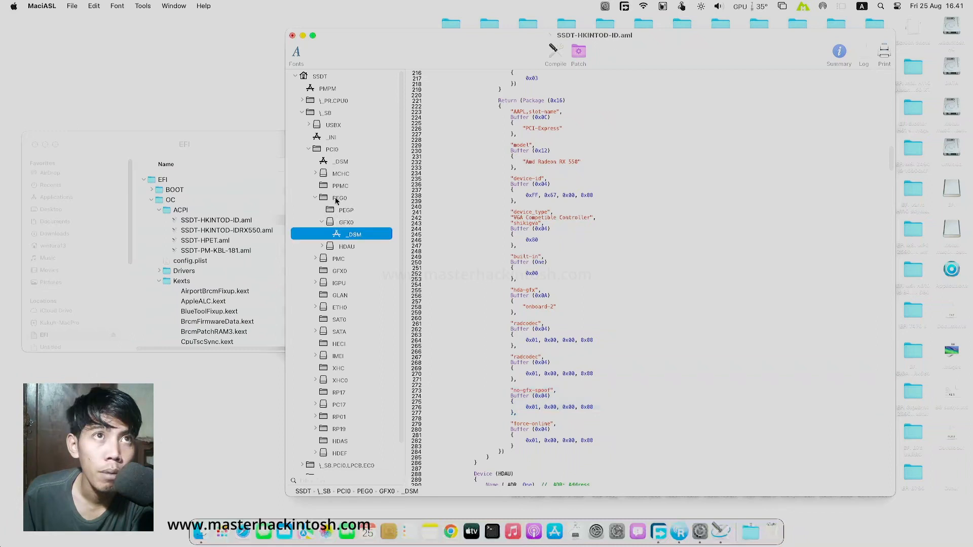
pyautogui.click(341, 224)
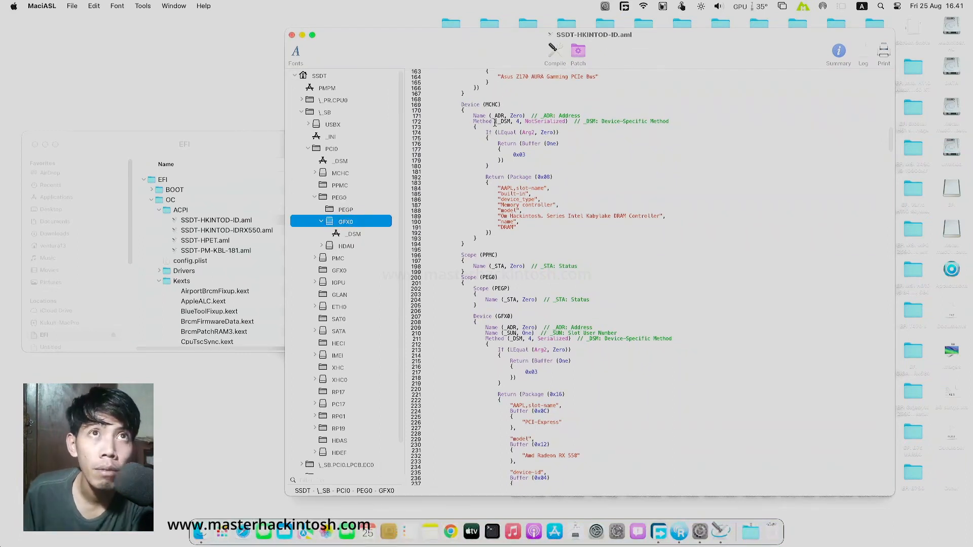
pyautogui.click(292, 35)
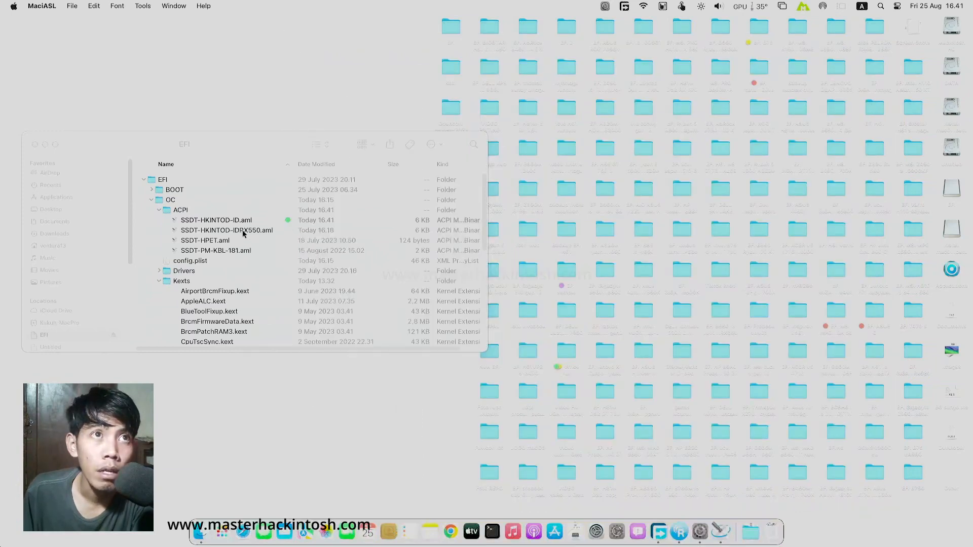
# Open config.plist from the OC folder with OpenCore Configurator 0.9.4
pyautogui.click(221, 234)
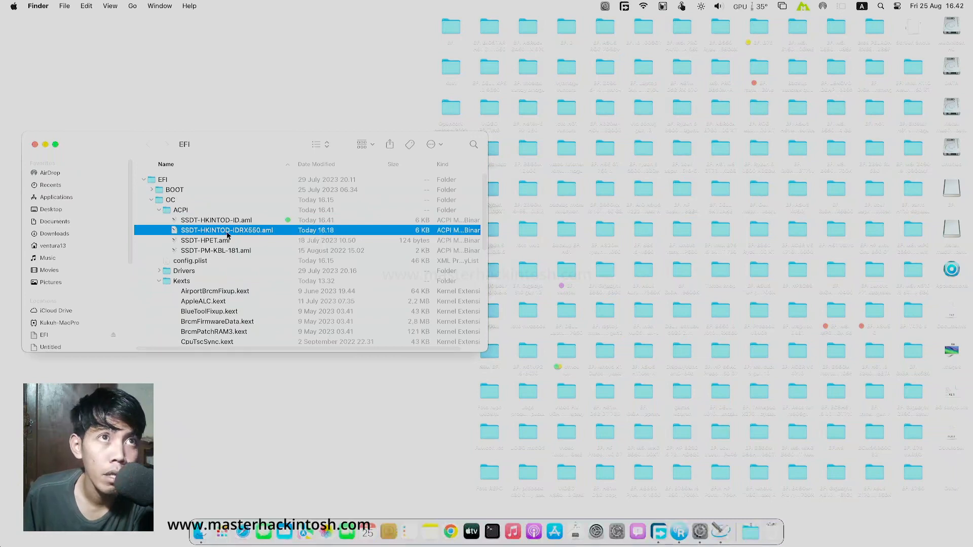
pyautogui.rightClick(205, 263)
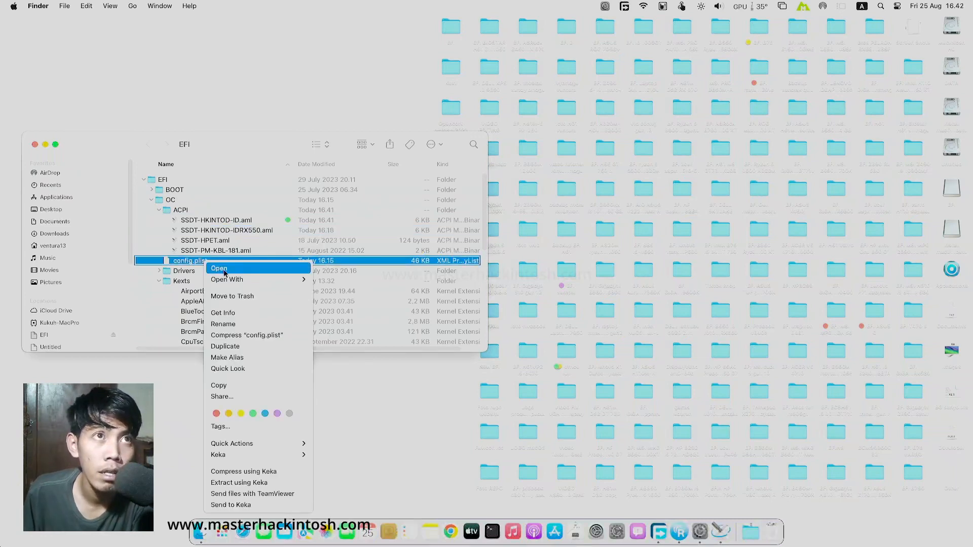
pyautogui.moveTo(235, 279)
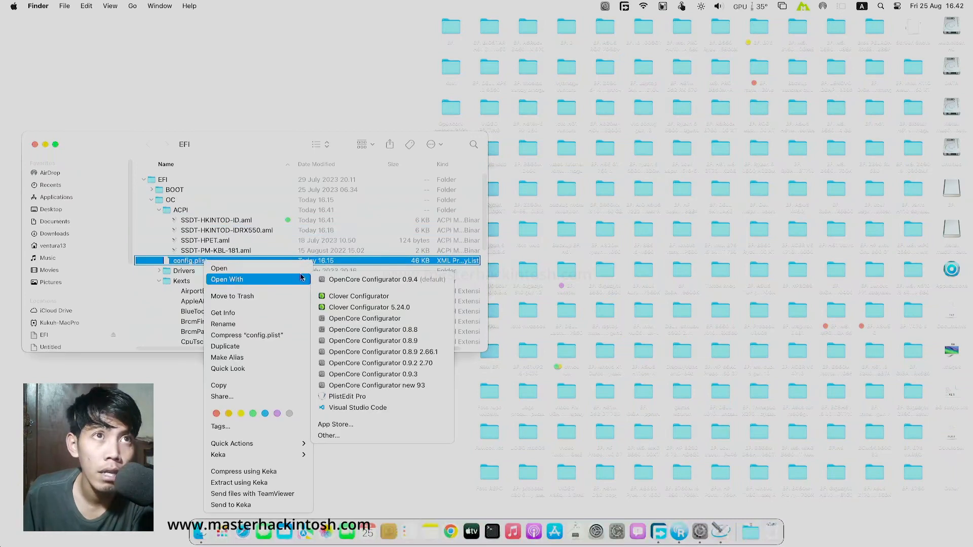
pyautogui.click(331, 280)
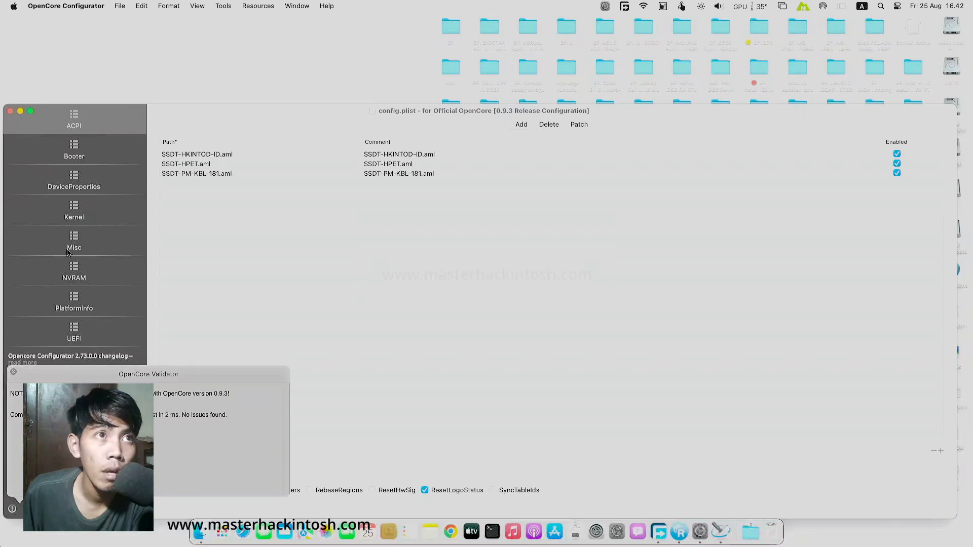
# Examine the boot-args of the NVRAM entry whose UUID starts with 7C436110 in config.plist
pyautogui.click(74, 274)
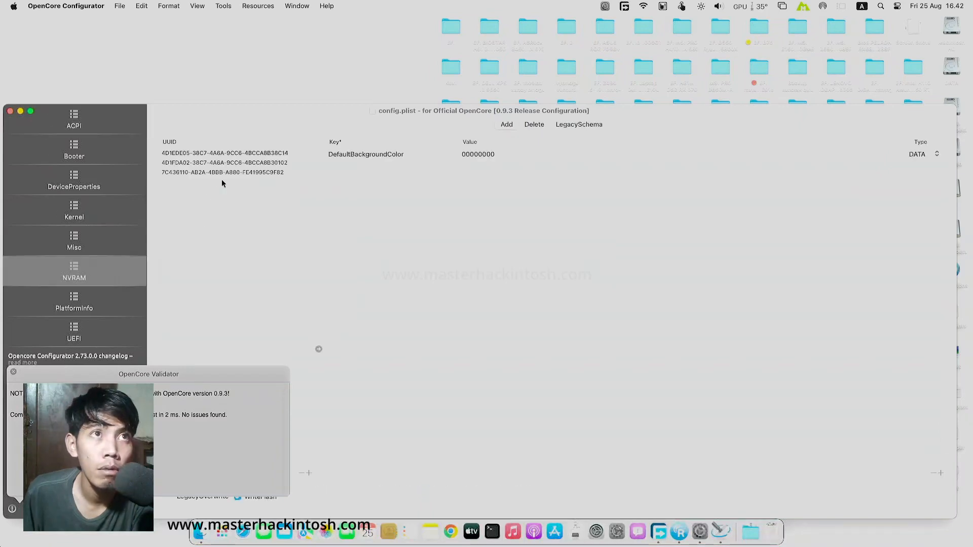
pyautogui.click(224, 173)
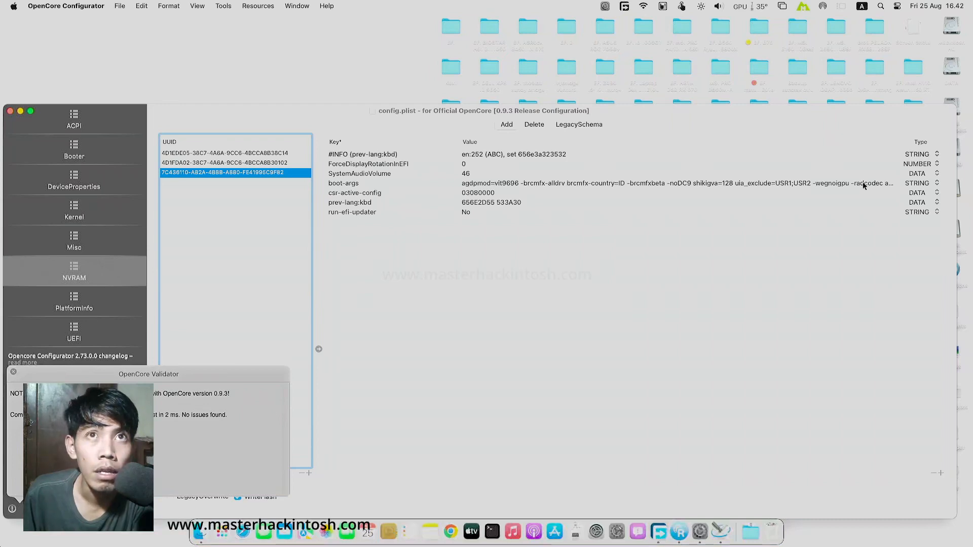
pyautogui.click(621, 269)
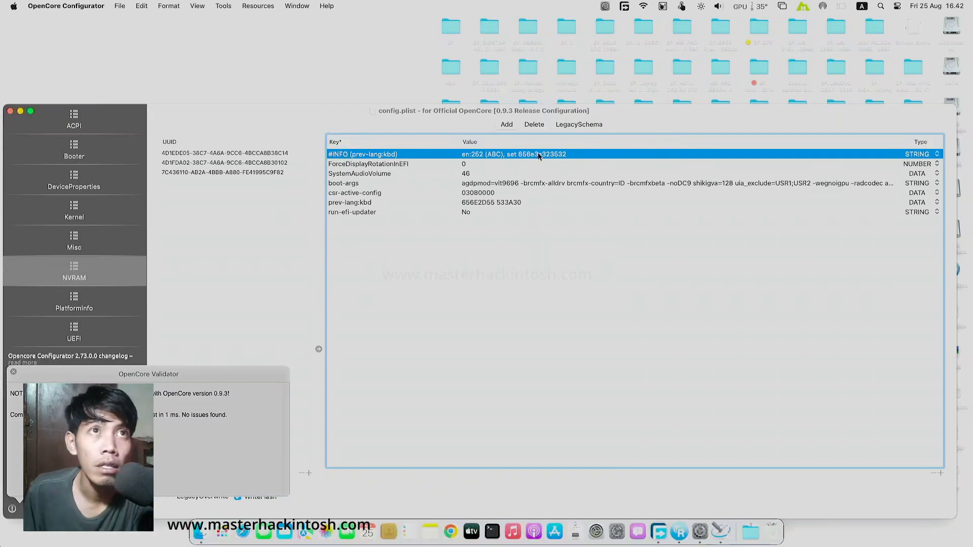
# Return to the ACPI section, then close config.plist and the EFI folder window
pyautogui.click(70, 131)
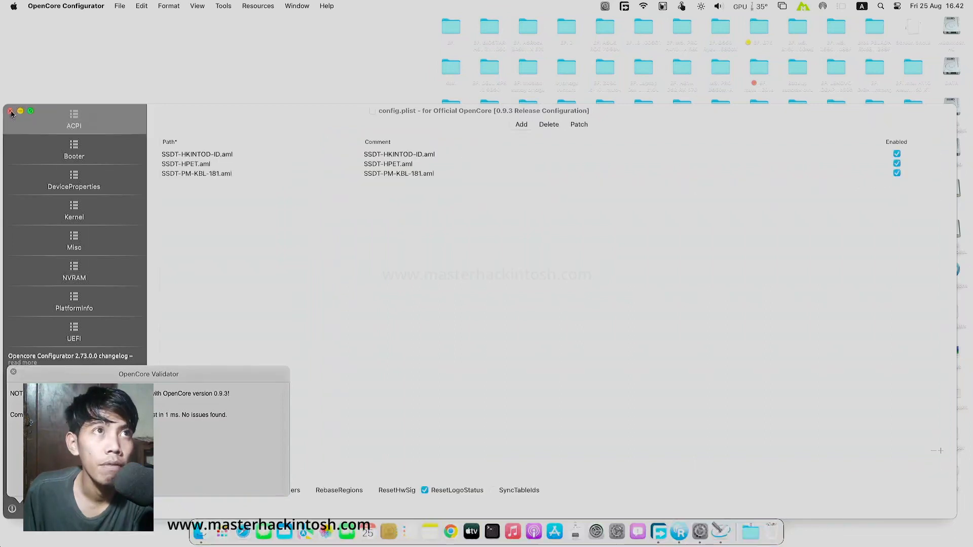
pyautogui.click(11, 111)
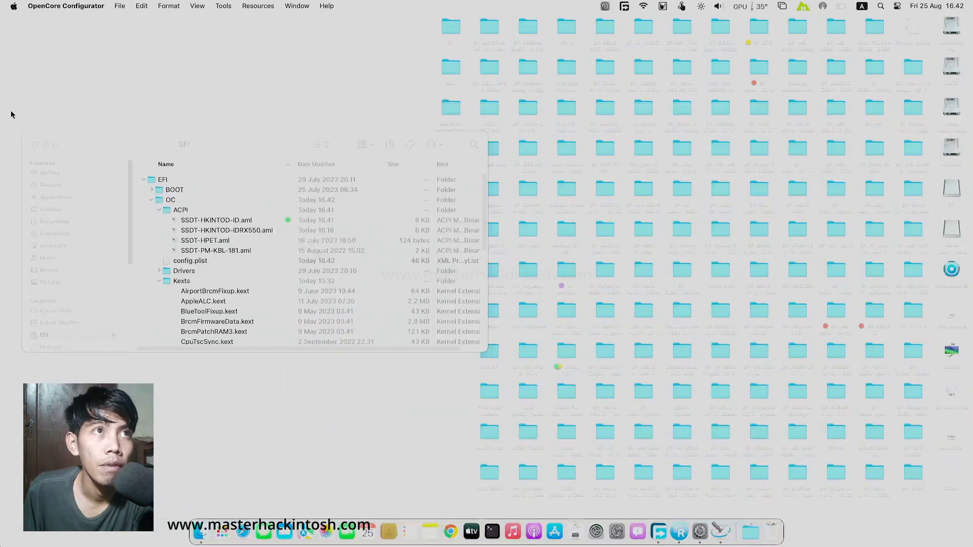
pyautogui.click(34, 144)
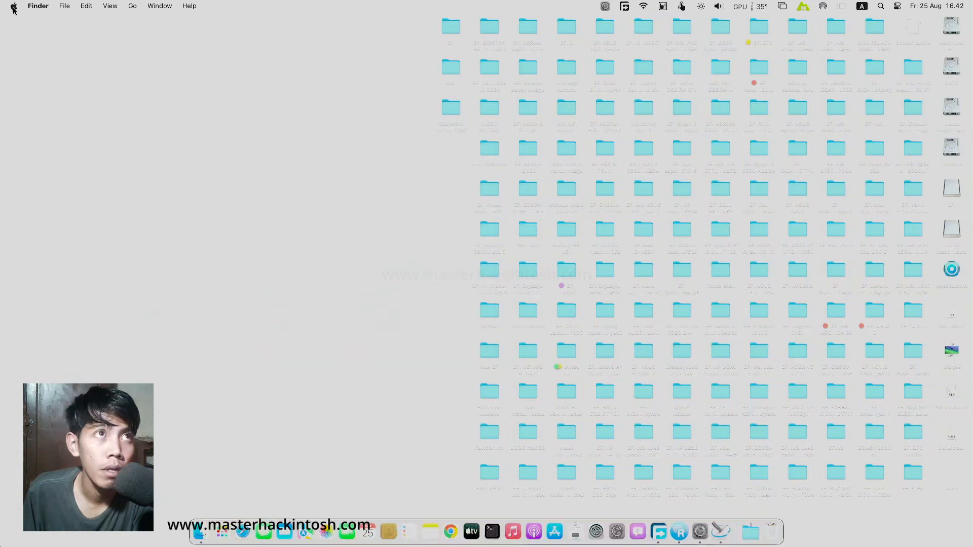
pyautogui.click(13, 8)
pyautogui.click(31, 119)
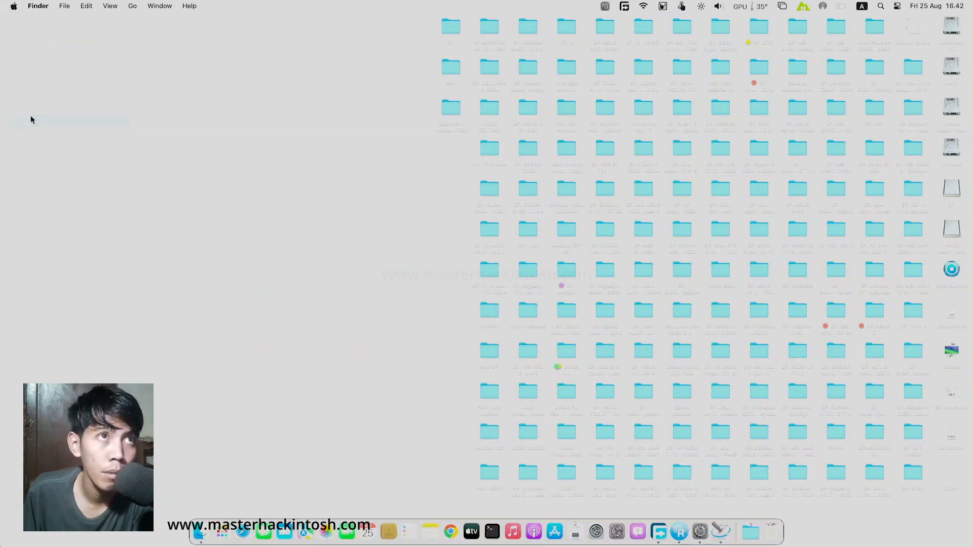
pyautogui.click(31, 116)
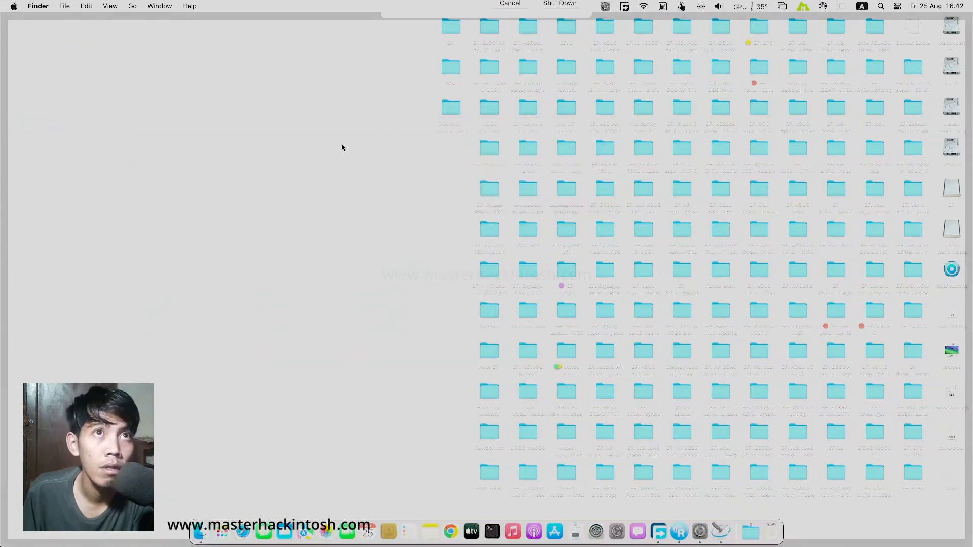
pyautogui.click(66, 36)
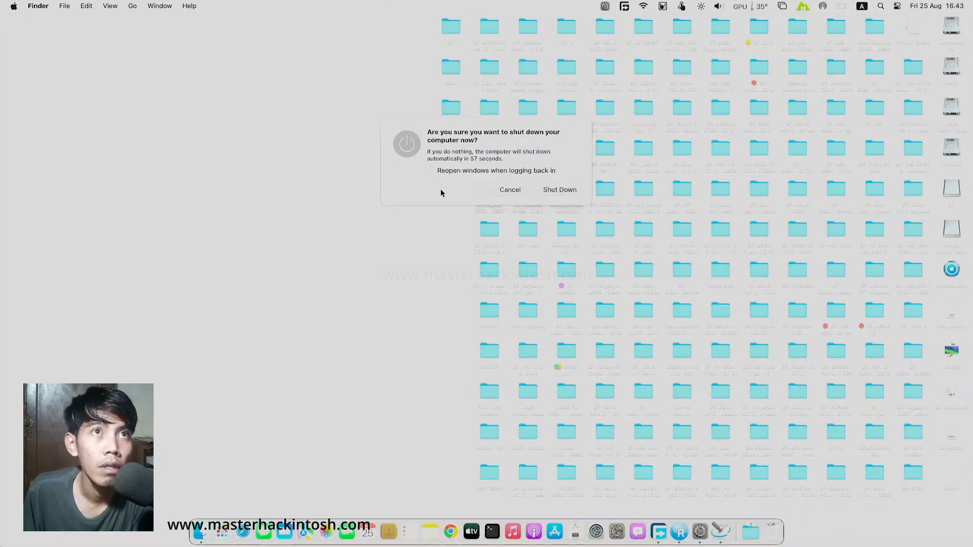
pyautogui.click(509, 190)
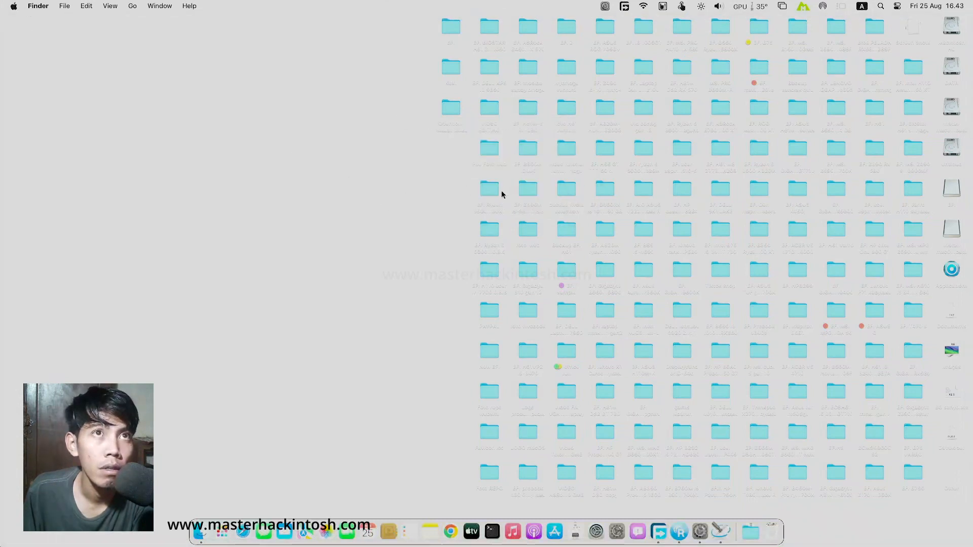
# Restart the computer and confirm the restart
pyautogui.click(11, 6)
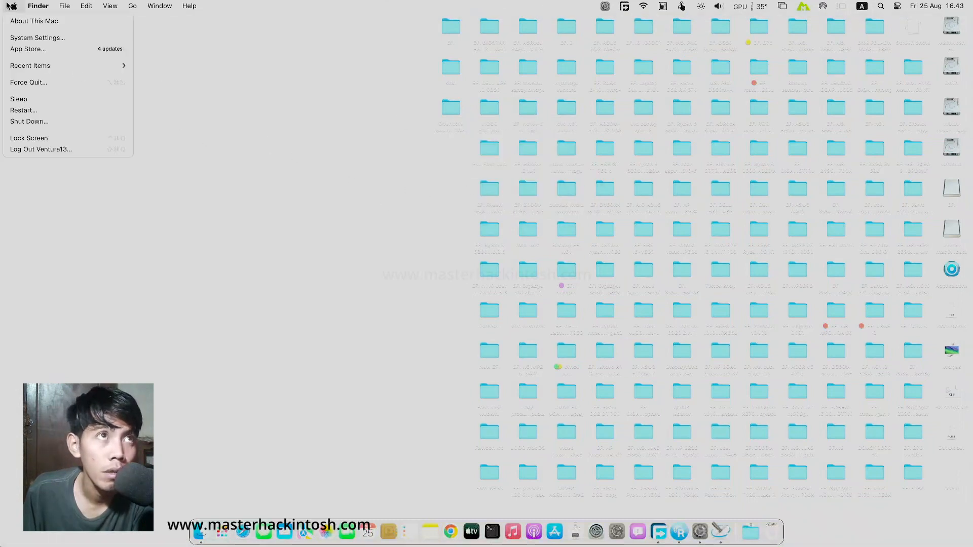
pyautogui.click(27, 110)
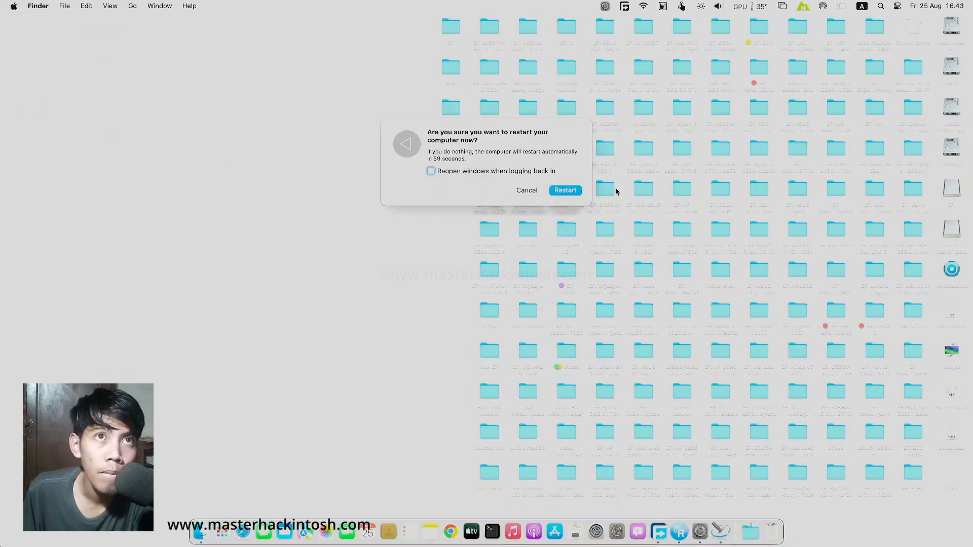
pyautogui.click(572, 196)
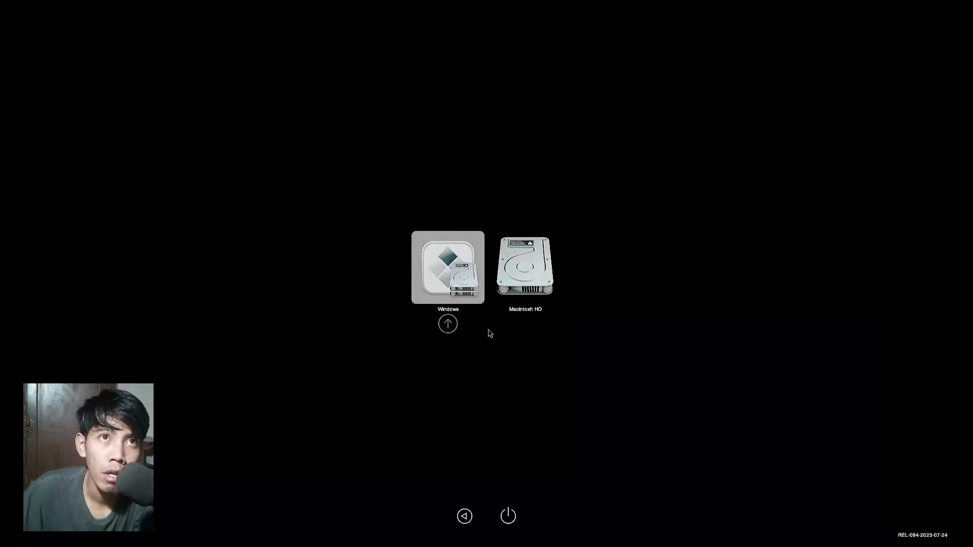
# Boot from Macintosh HD in the OpenCore boot picker and log in with the account password
pyautogui.press('Right')
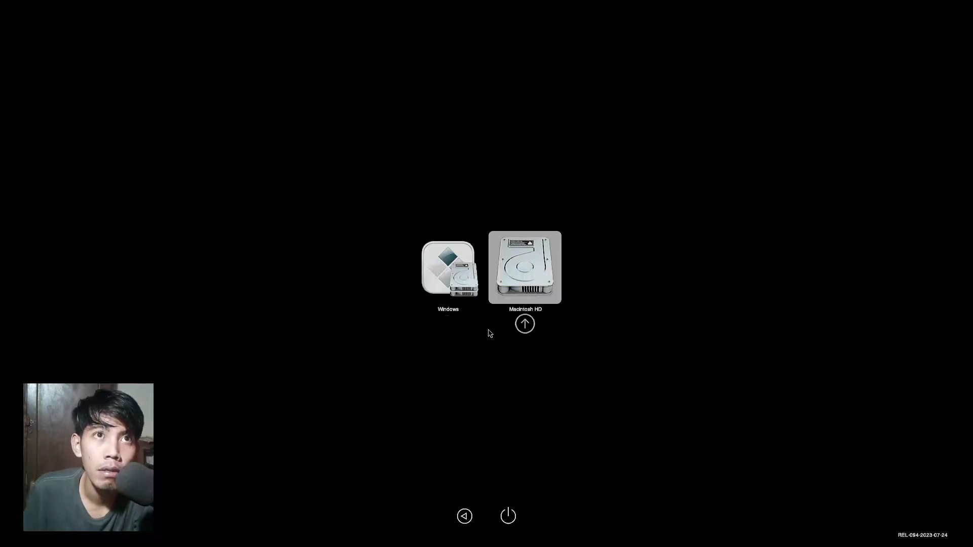
pyautogui.press('Left')
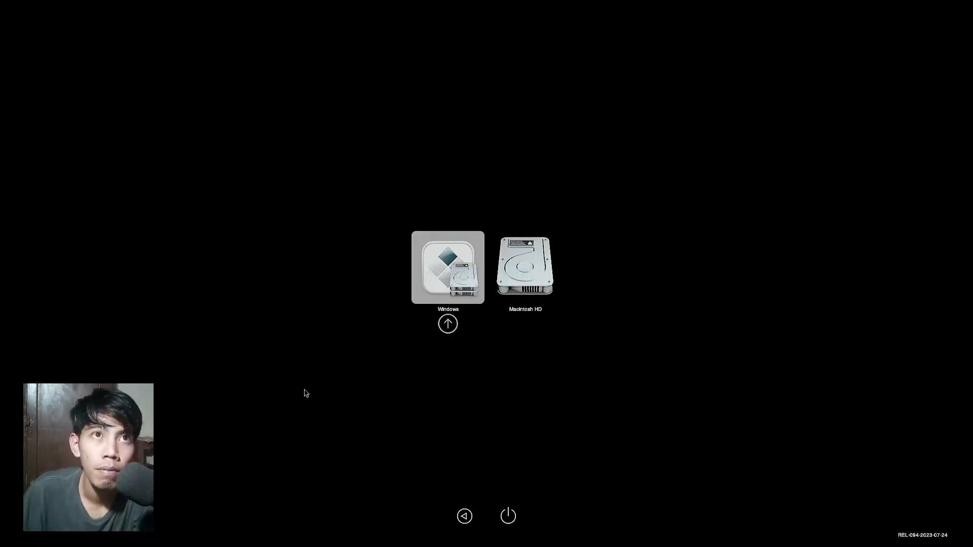
pyautogui.press('Right')
pyautogui.press('Return')
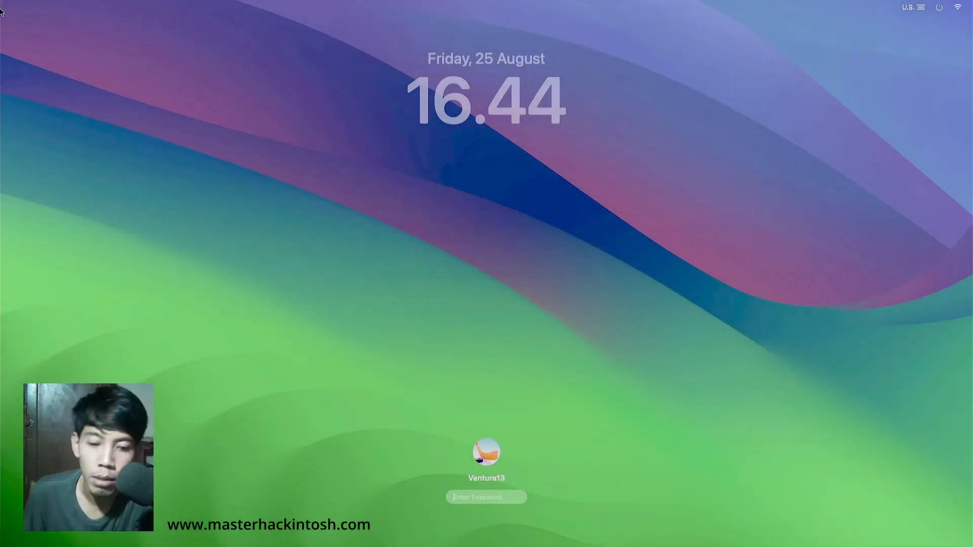
pyautogui.write('••••')
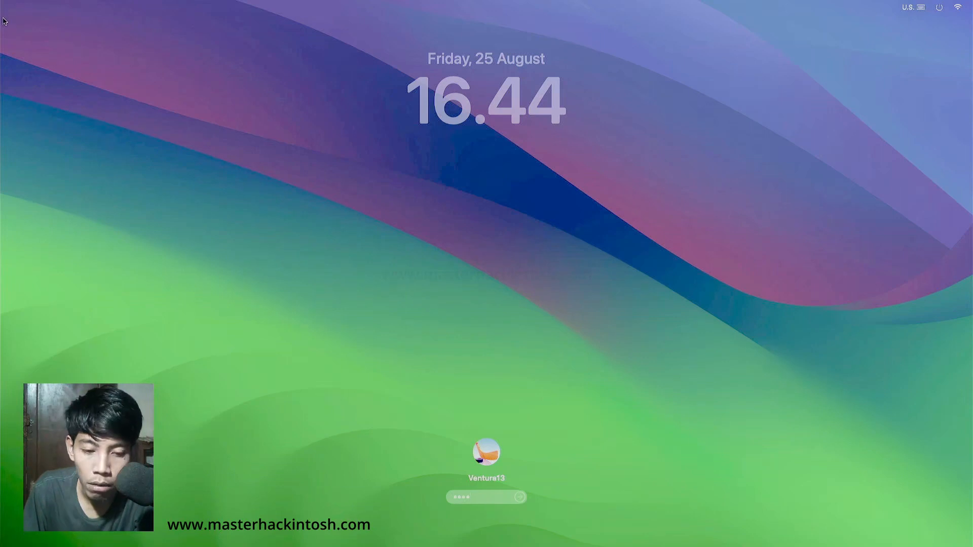
pyautogui.press('Return')
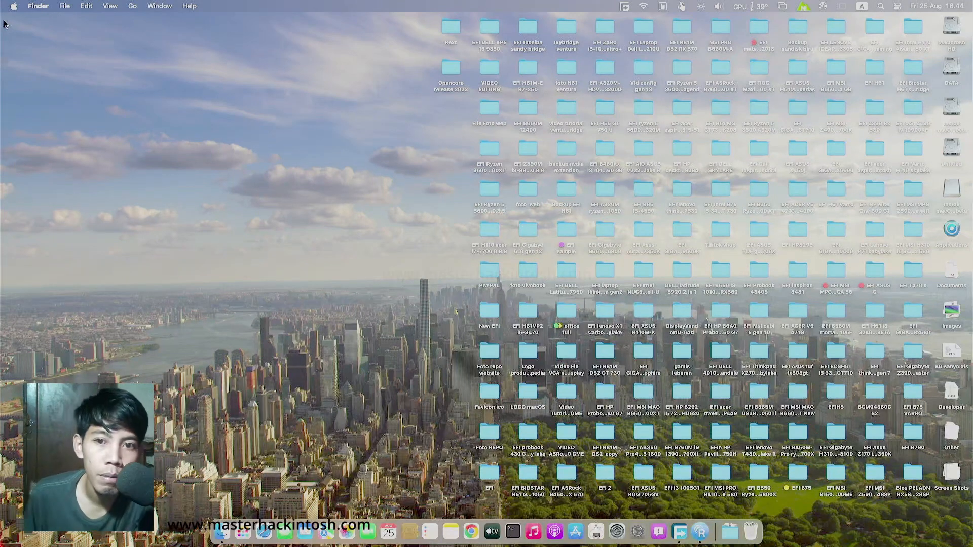
# Show the About This Mac information and highlight the Graphics entry
pyautogui.click(14, 5)
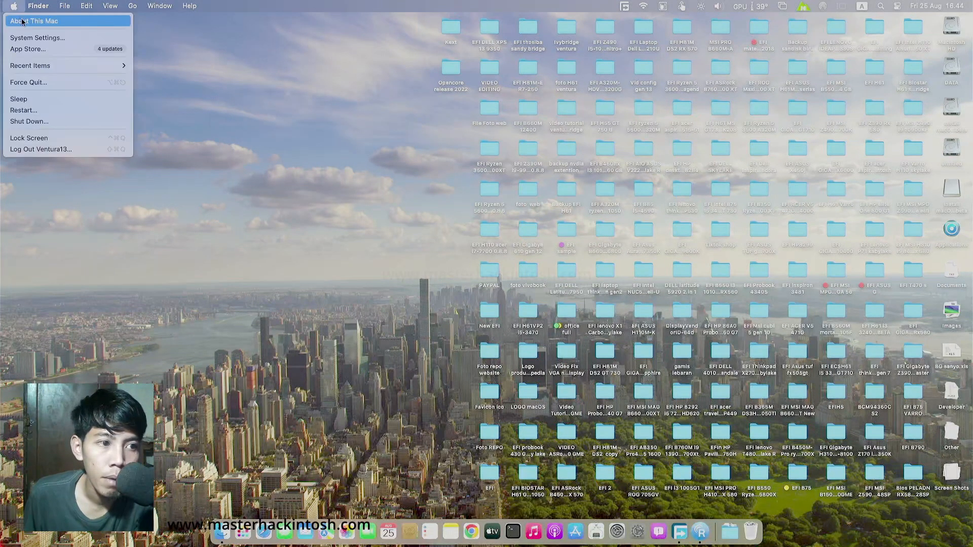
pyautogui.click(23, 19)
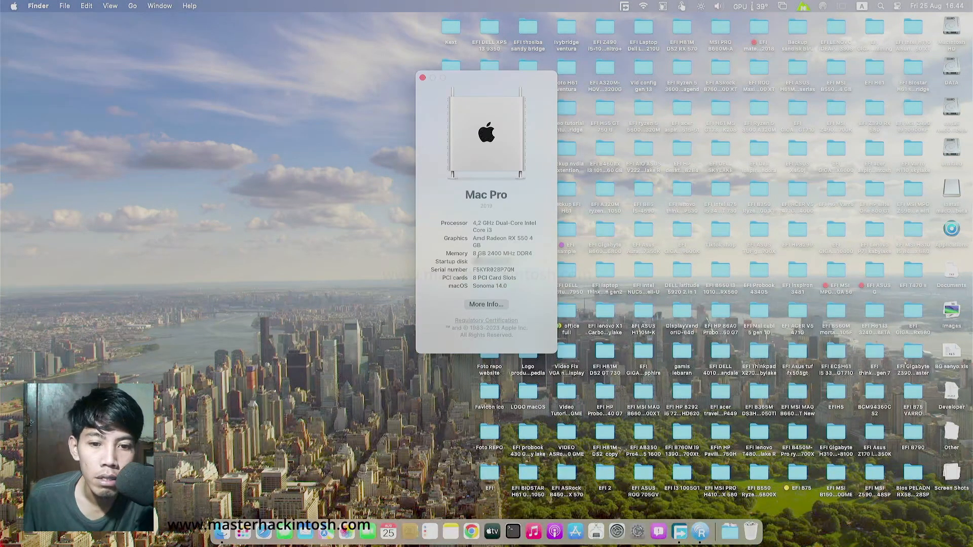
pyautogui.moveTo(474, 242); pyautogui.dragTo(474, 239)
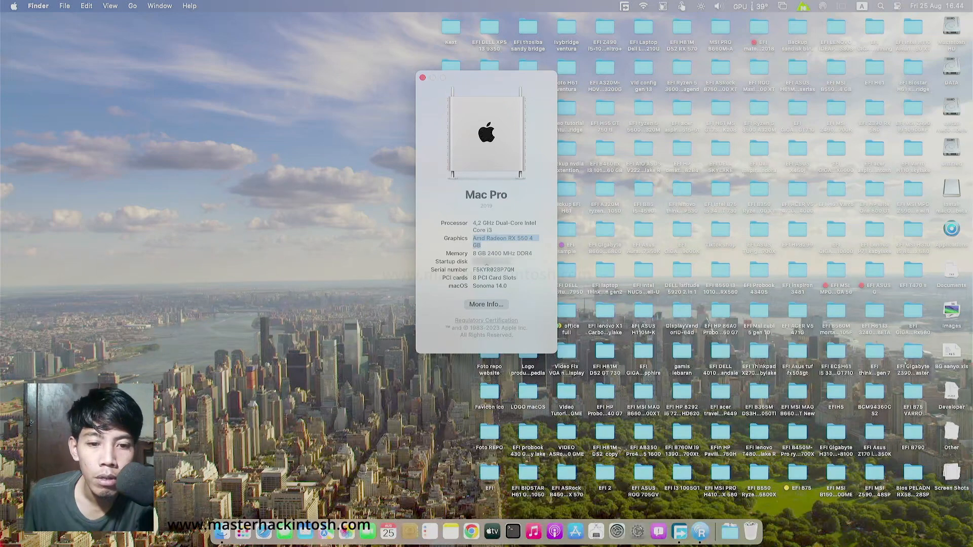
# Close About This Mac, check the VDA Decoder entry in Hackintool's system info, and close Hackintool
pyautogui.click(424, 78)
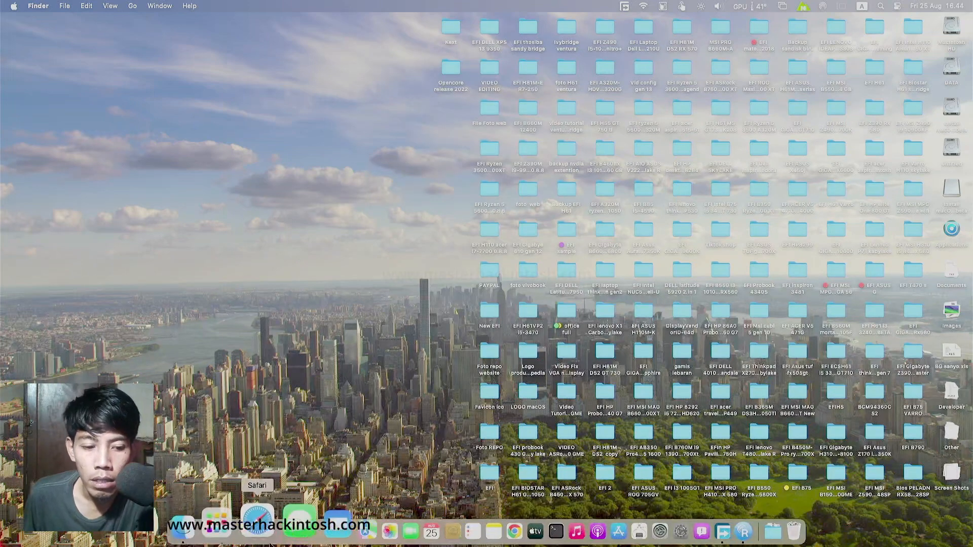
pyautogui.click(240, 529)
pyautogui.scroll(-2, 343, 213)
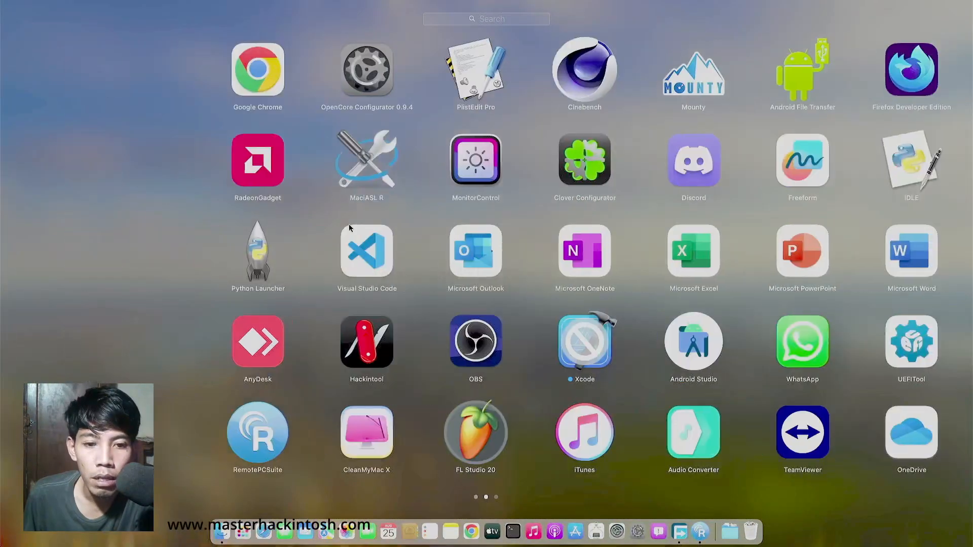
pyautogui.click(317, 257)
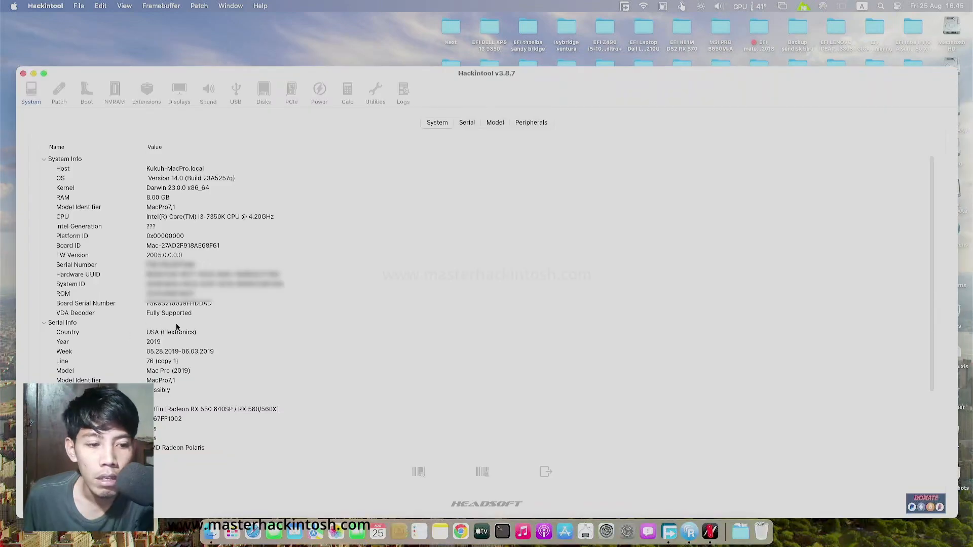
pyautogui.click(176, 315)
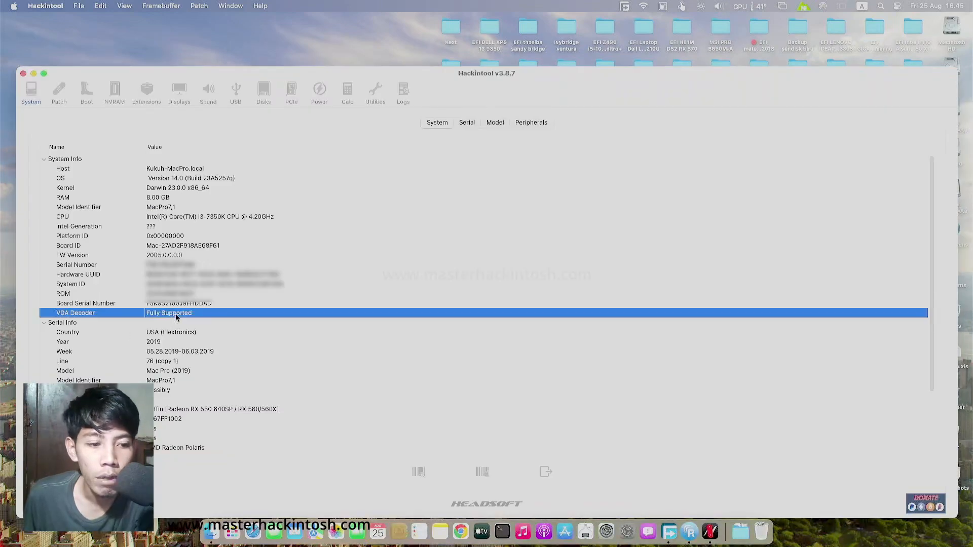
pyautogui.click(22, 75)
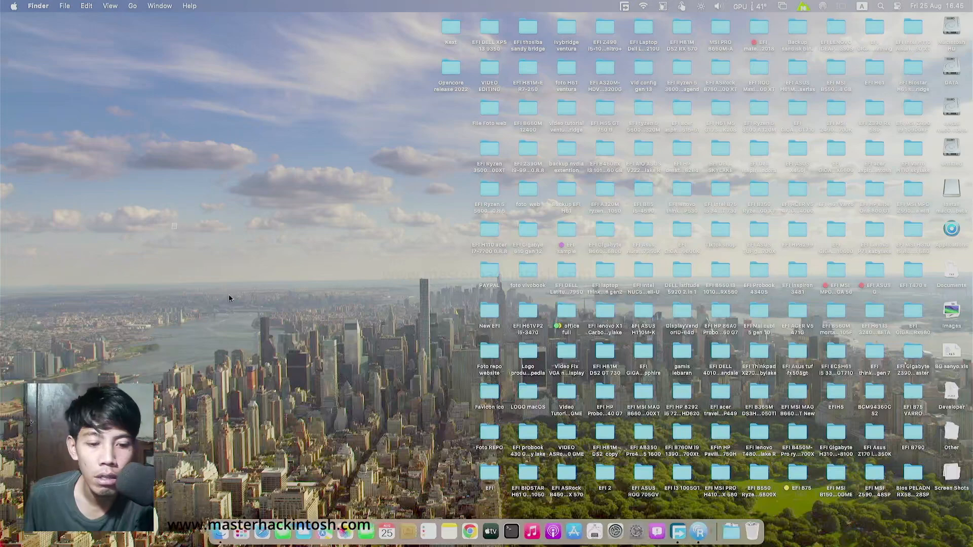
# Open VideoProc Converter and show the hardware info from its hardware acceleration engine options, declining the software update
pyautogui.press('F4')
pyautogui.click(484, 251)
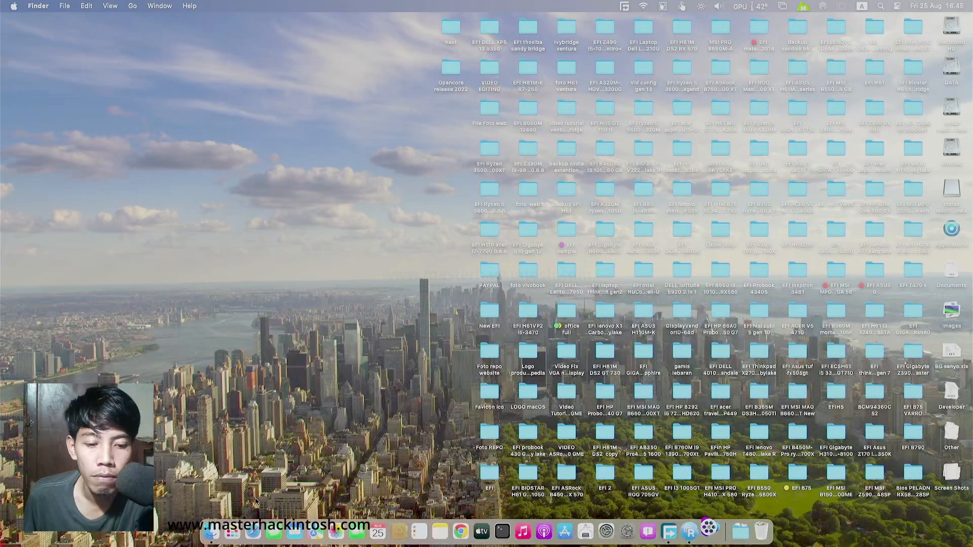
pyautogui.press('F4')
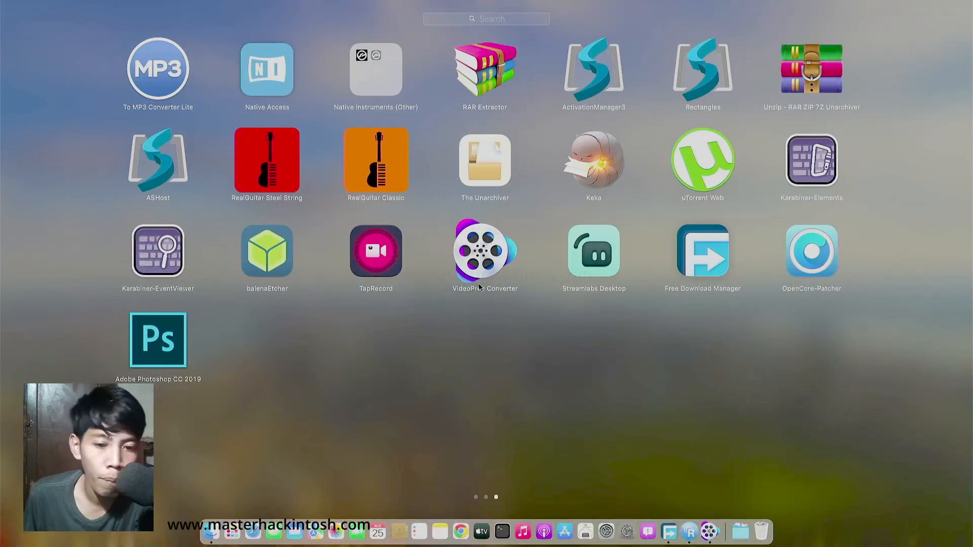
pyautogui.click(709, 531)
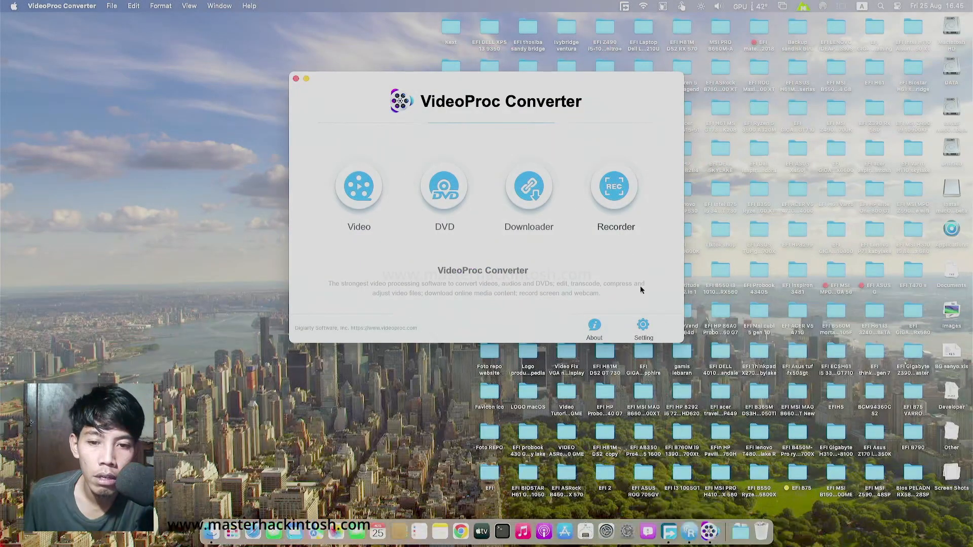
pyautogui.click(642, 327)
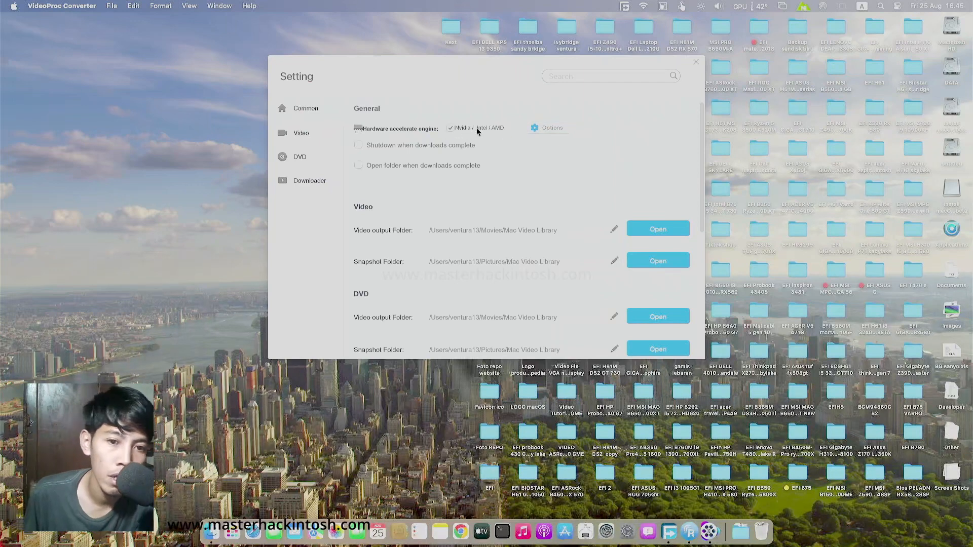
pyautogui.click(545, 130)
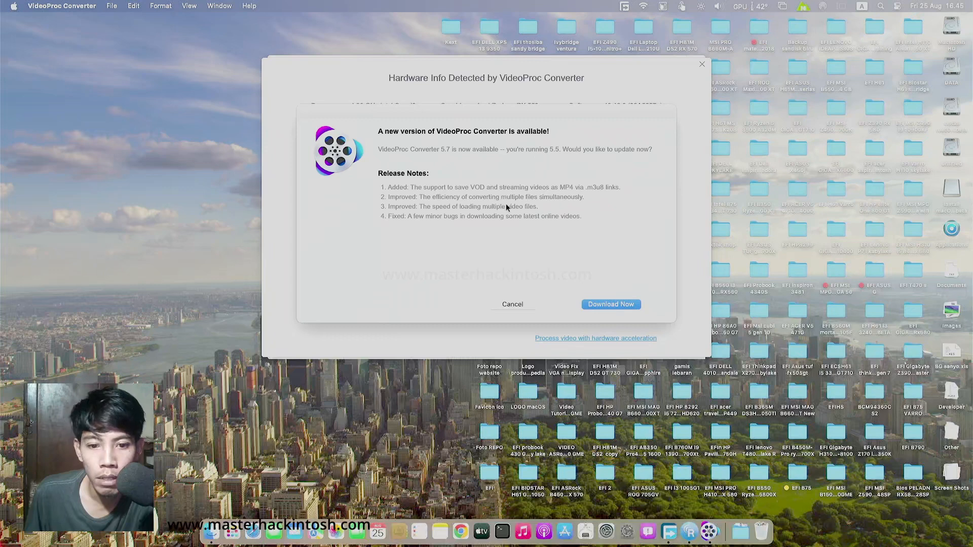
pyautogui.click(508, 307)
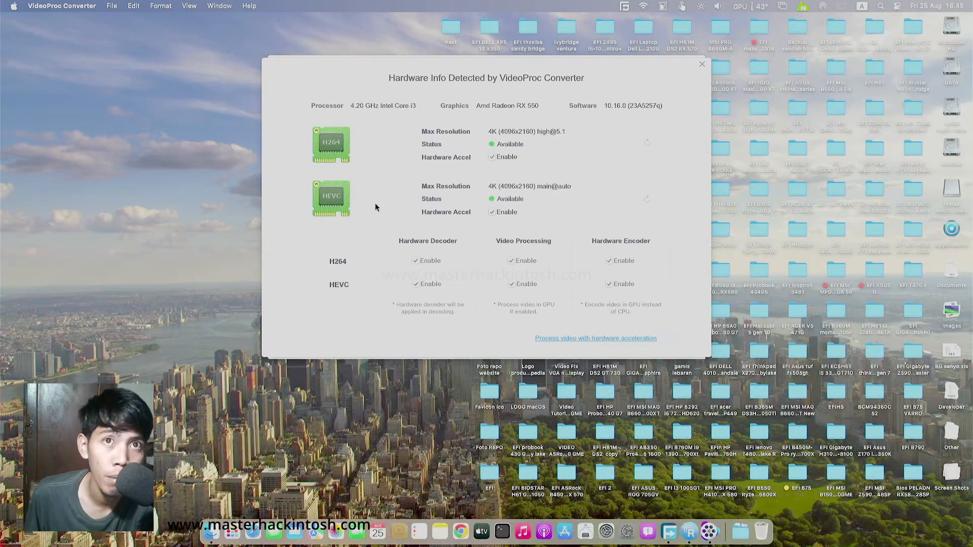
# Recheck the H264 hardware acceleration and close the hardware info, the settings and VideoProc Converter
pyautogui.click(648, 142)
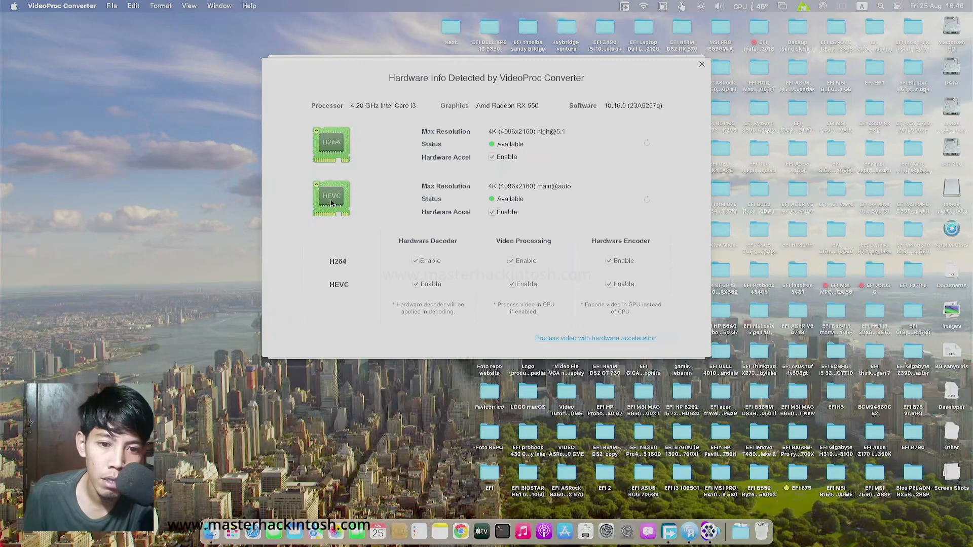
pyautogui.click(698, 65)
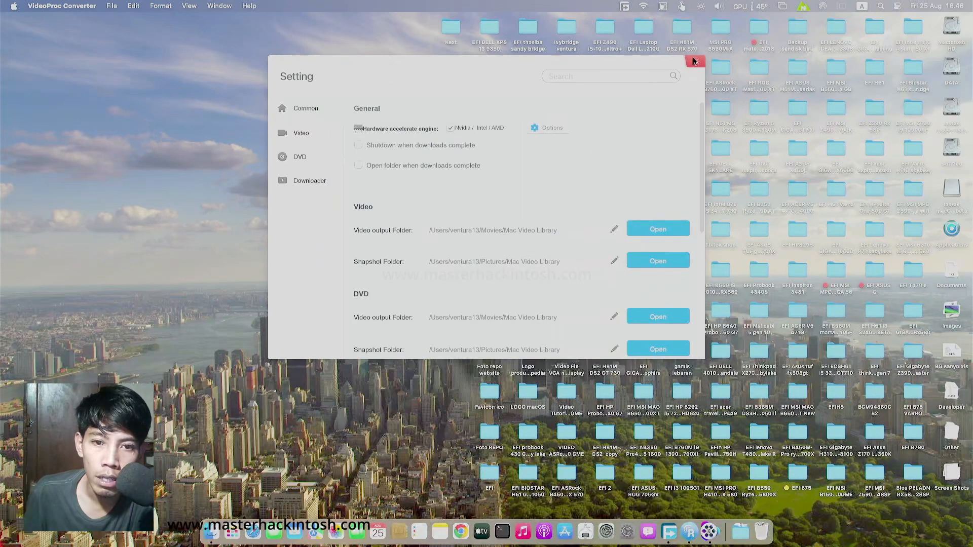
pyautogui.click(695, 63)
pyautogui.click(297, 78)
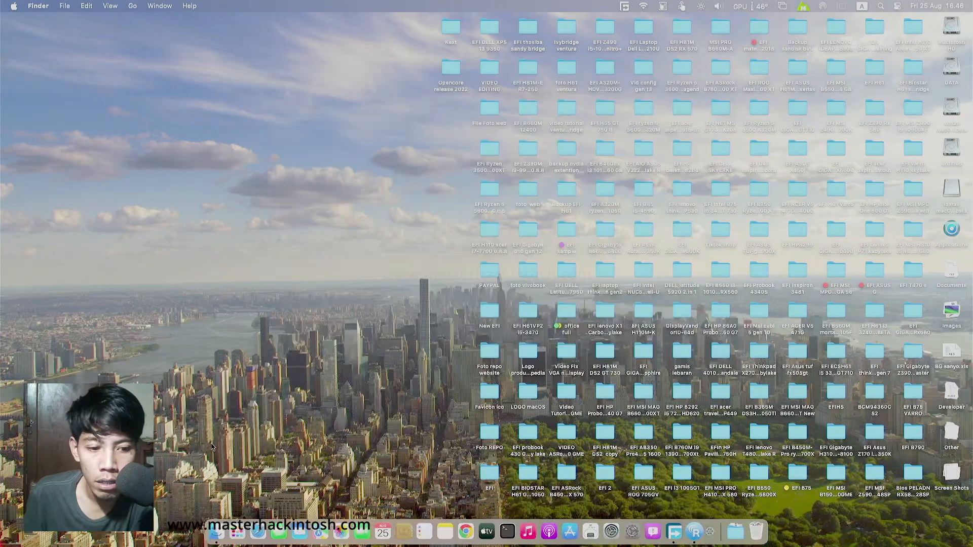
# Open Blackmagic RAW Speed Test, run the CPU and Metal speed test, and stop it once the results are filled in
pyautogui.click(232, 531)
pyautogui.hscroll(-3, 311, 287)
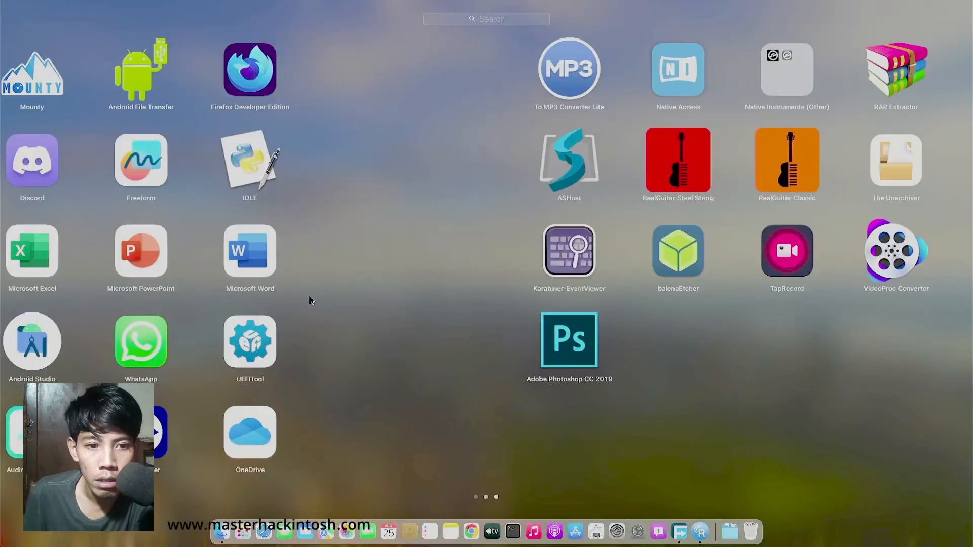
pyautogui.hscroll(-3, 657, 385)
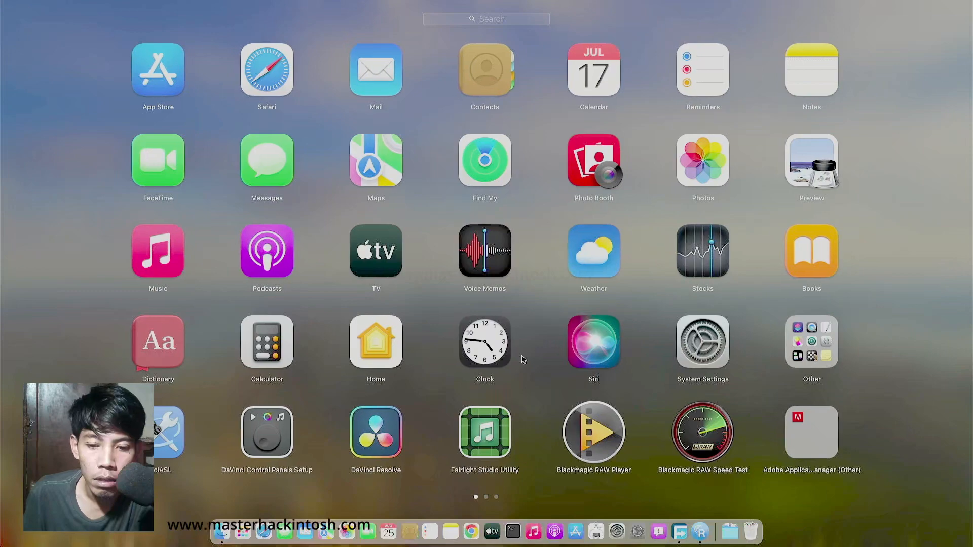
pyautogui.click(630, 410)
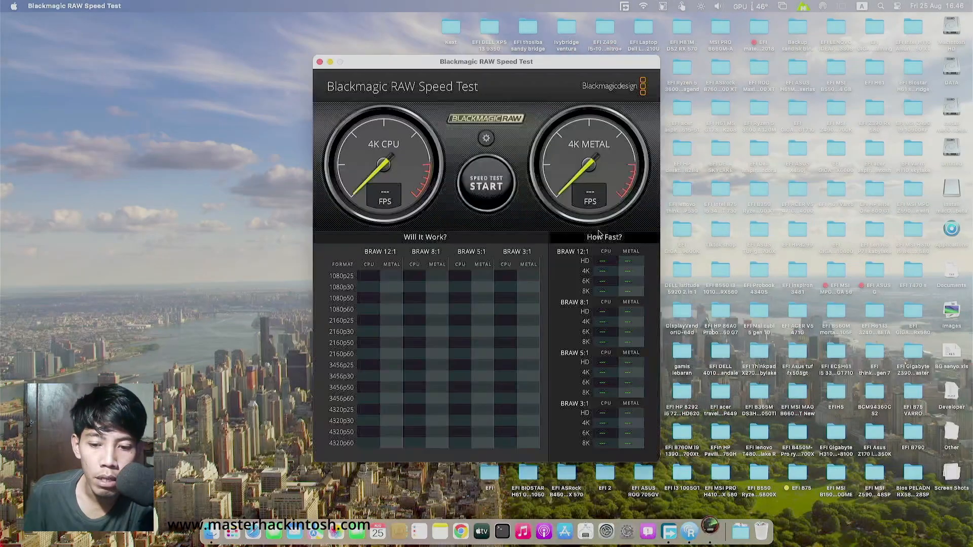
pyautogui.moveTo(486, 61); pyautogui.dragTo(355, 28)
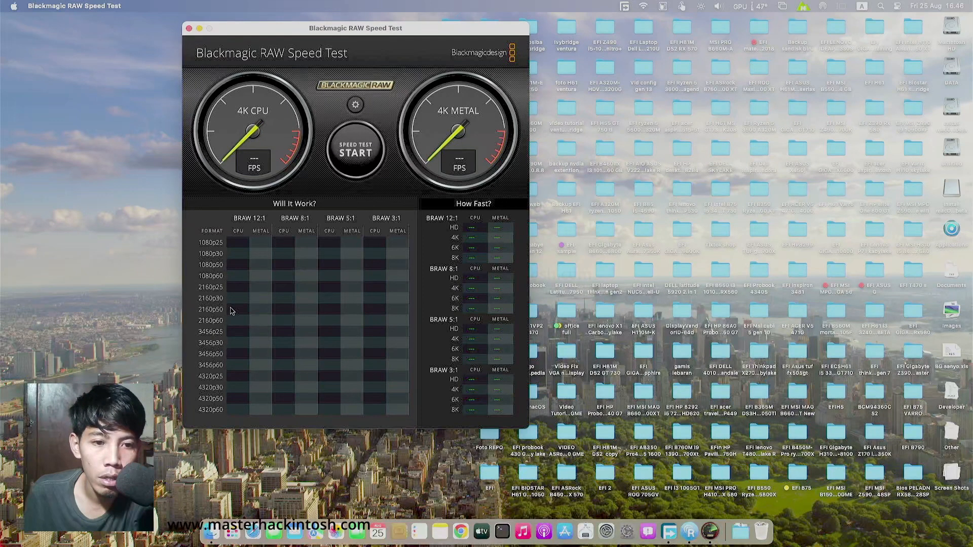
pyautogui.click(356, 162)
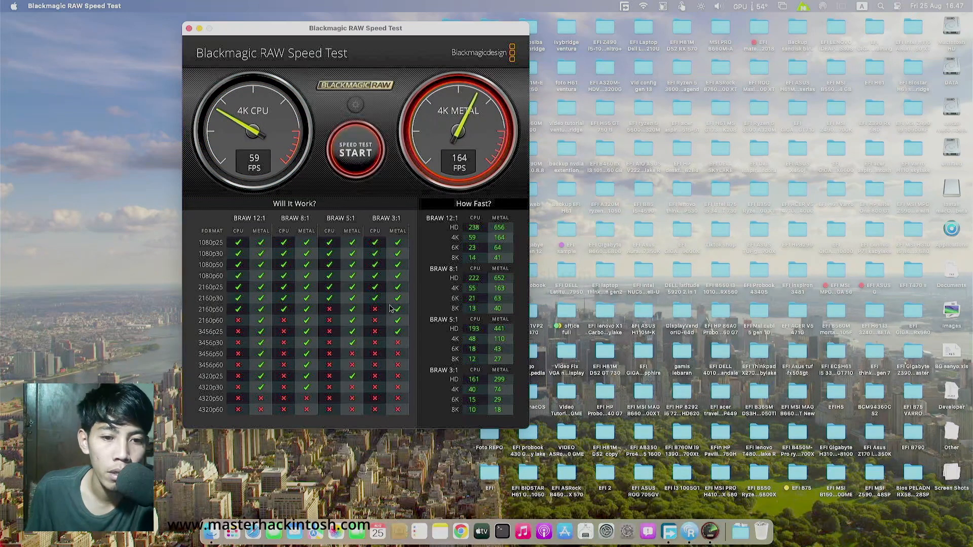
pyautogui.click(355, 151)
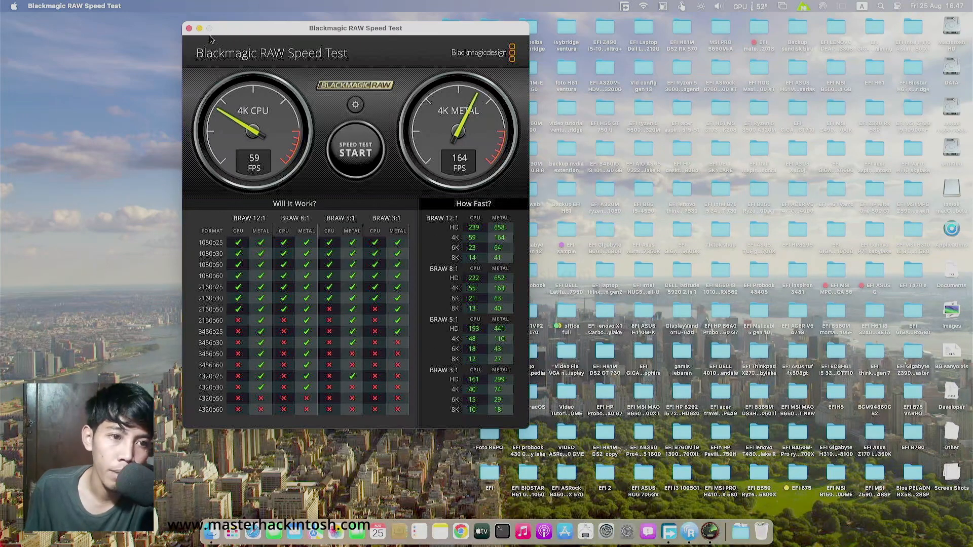
# Show About This Mac beside the speed test results and highlight its Graphics entry
pyautogui.click(44, 23)
pyautogui.click(19, 7)
pyautogui.click(23, 22)
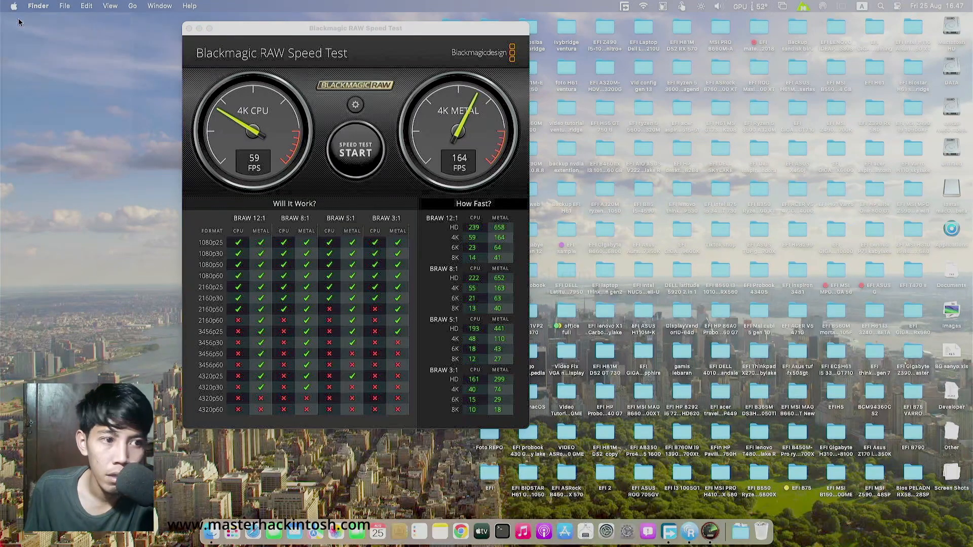
pyautogui.moveTo(479, 82); pyautogui.dragTo(628, 33)
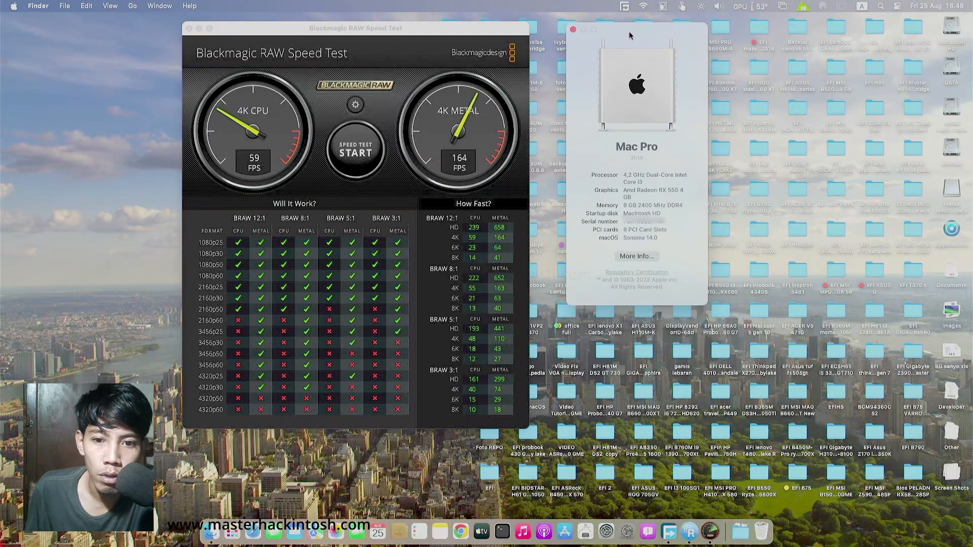
pyautogui.moveTo(624, 187); pyautogui.dragTo(634, 196)
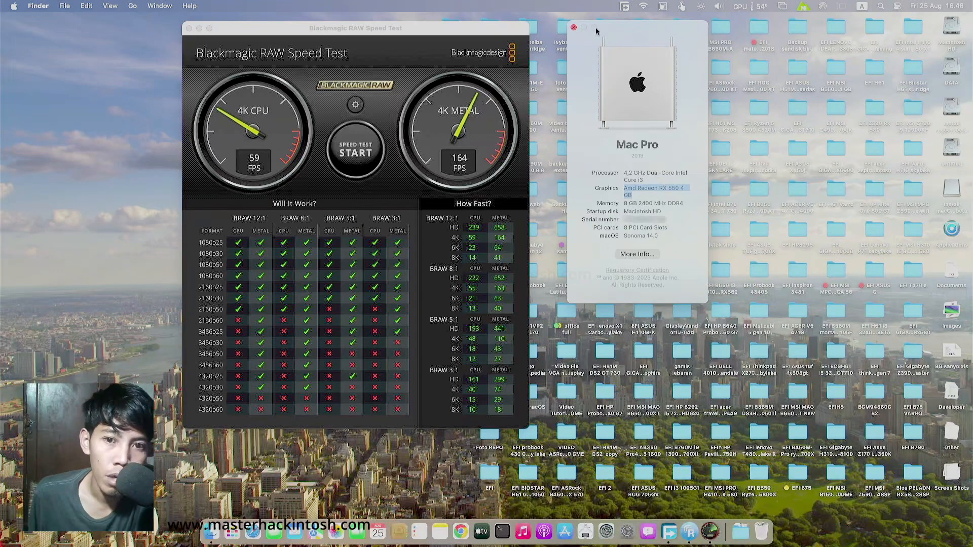
# Close About This Mac and Blackmagic RAW Speed Test
pyautogui.moveTo(609, 28); pyautogui.dragTo(592, 26)
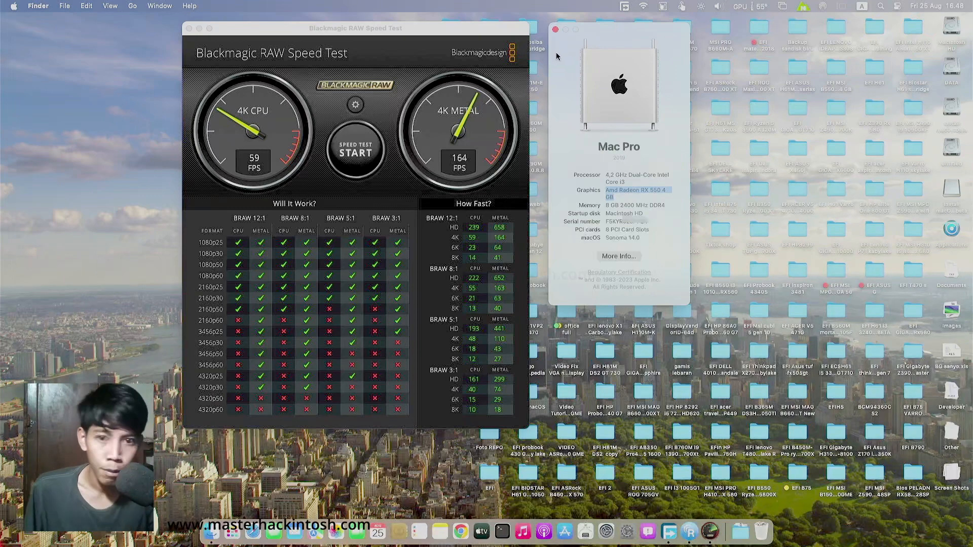
pyautogui.click(555, 29)
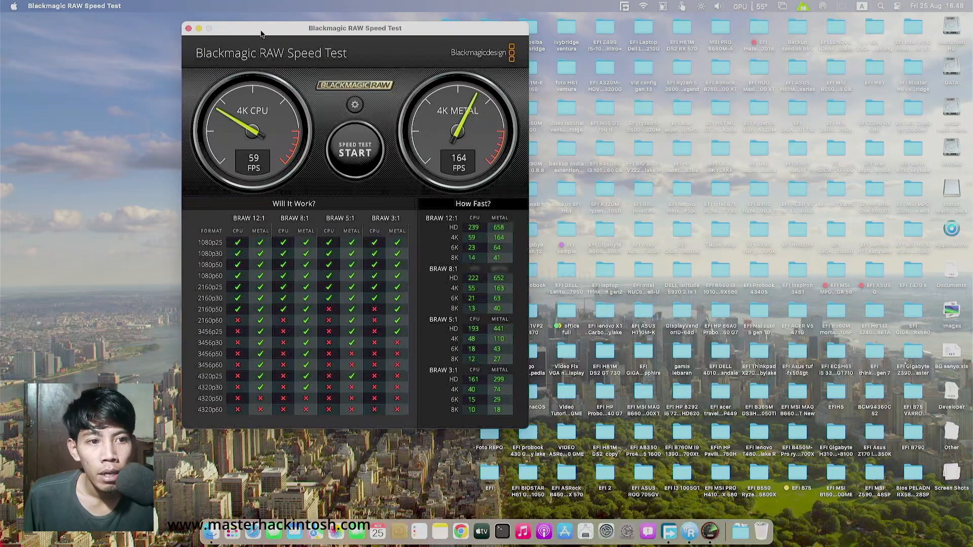
pyautogui.click(189, 28)
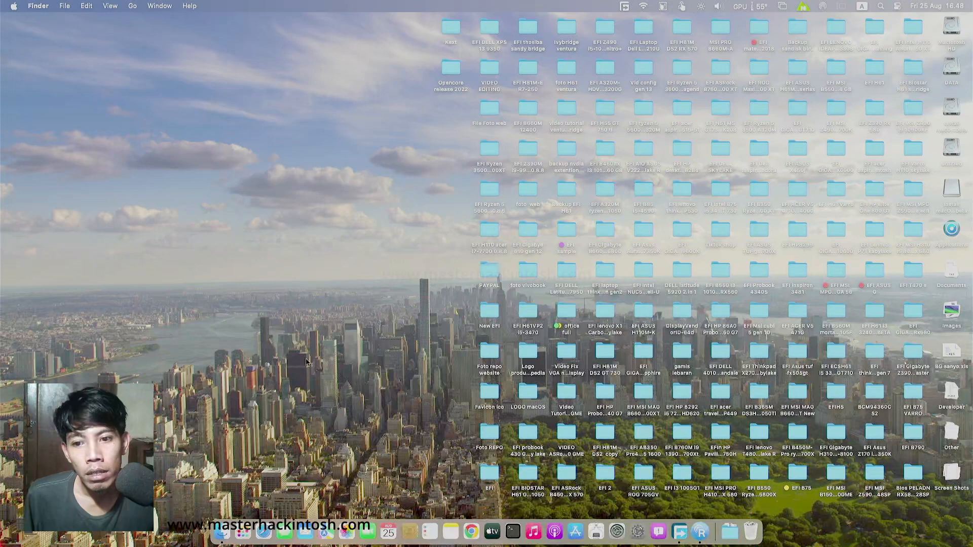
# Open the System Report from About This Mac's detailed information and show its PCI devices
pyautogui.click(12, 7)
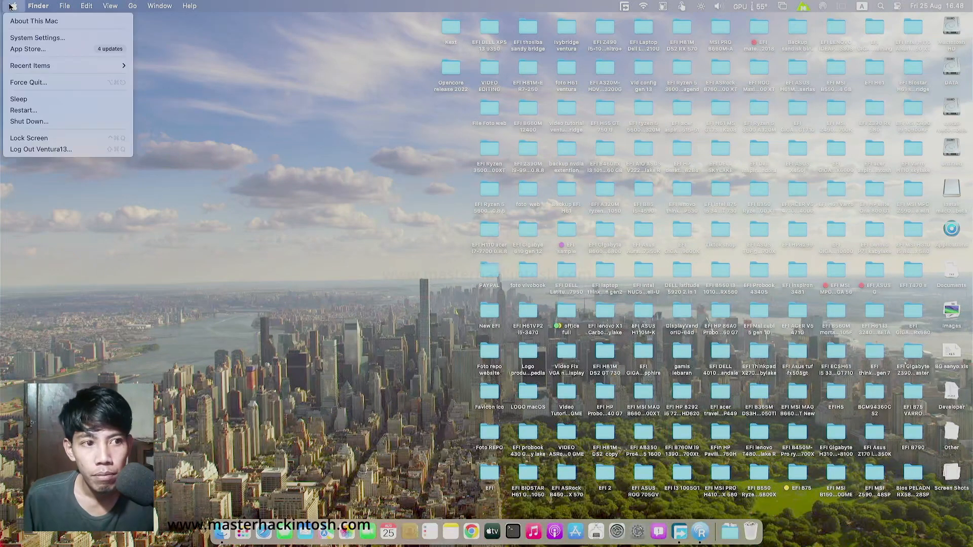
pyautogui.click(17, 22)
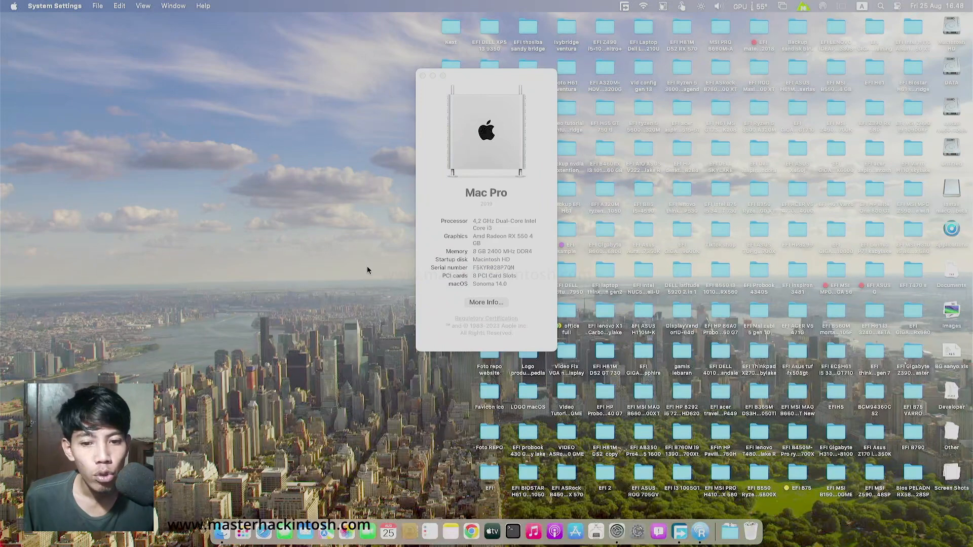
pyautogui.scroll(-5, 155, 249)
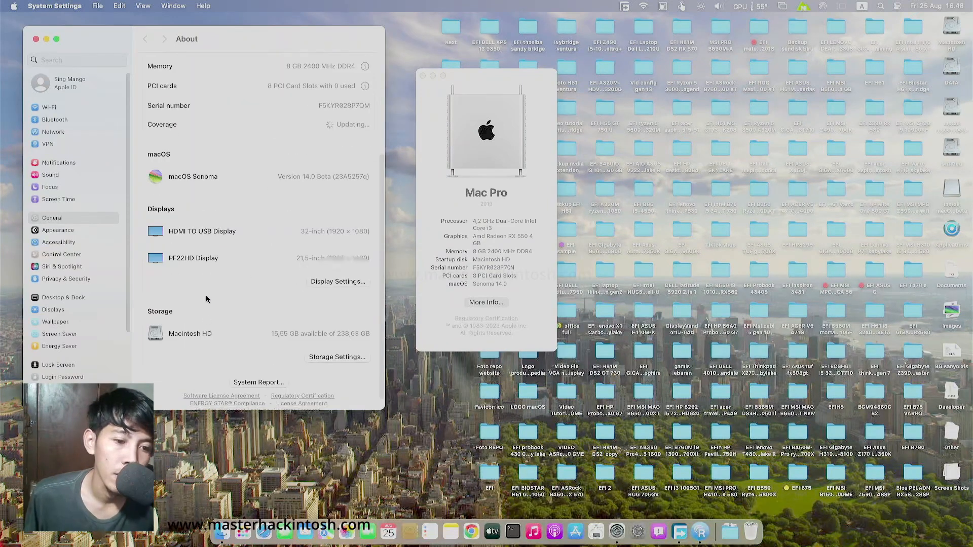
pyautogui.click(241, 383)
pyautogui.scroll(-1, 286, 93)
pyautogui.scroll(1, 236, 76)
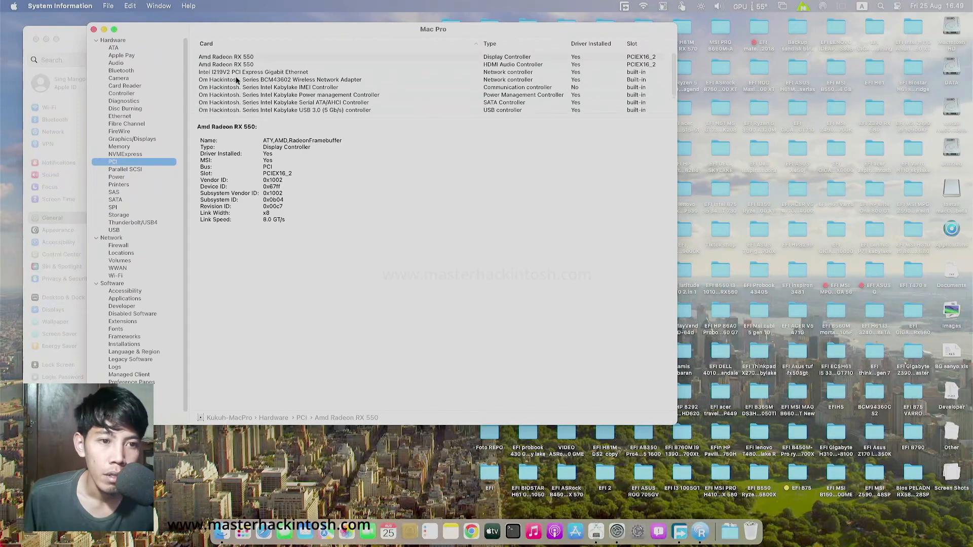
# Examine the PCI details of the Amd Radeon RX 550 display controller and its HDMI audio controller
pyautogui.click(234, 64)
pyautogui.click(234, 57)
pyautogui.click(235, 65)
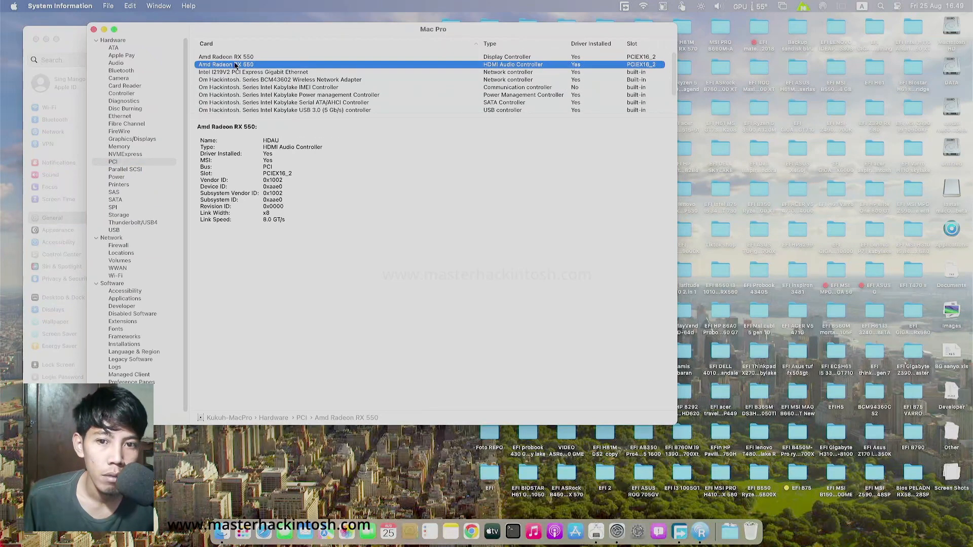
pyautogui.click(234, 57)
pyautogui.click(234, 64)
pyautogui.click(234, 58)
pyautogui.click(235, 64)
pyautogui.click(234, 57)
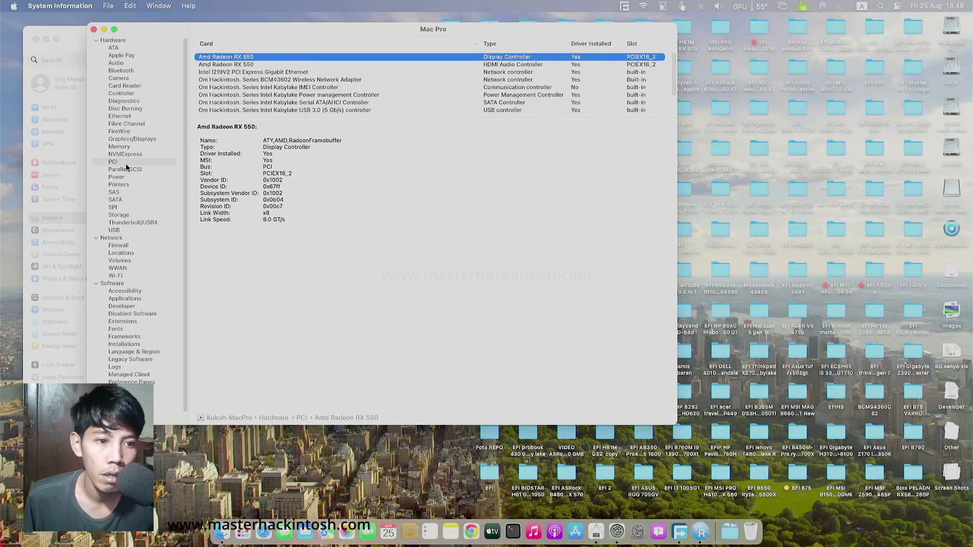
pyautogui.click(127, 165)
pyautogui.click(250, 57)
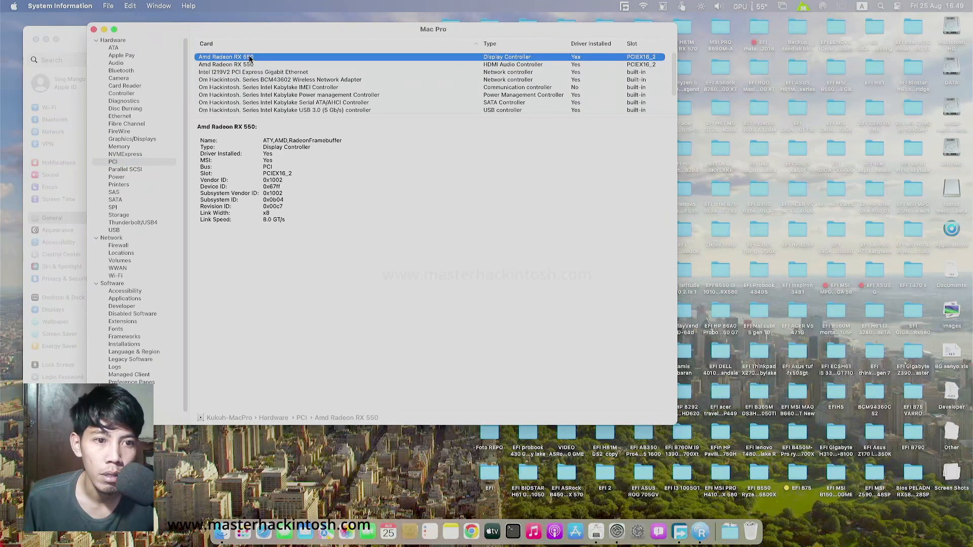
pyautogui.click(245, 65)
# Compare the PCI details of the Intel Kabylake IMEI controller and the Power Management Controller
pyautogui.click(242, 87)
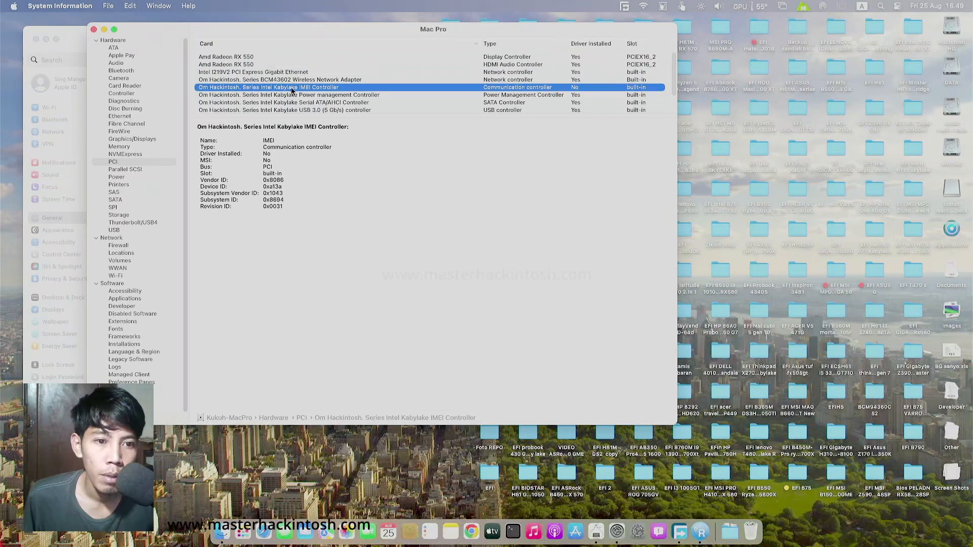
pyautogui.click(555, 95)
pyautogui.click(554, 88)
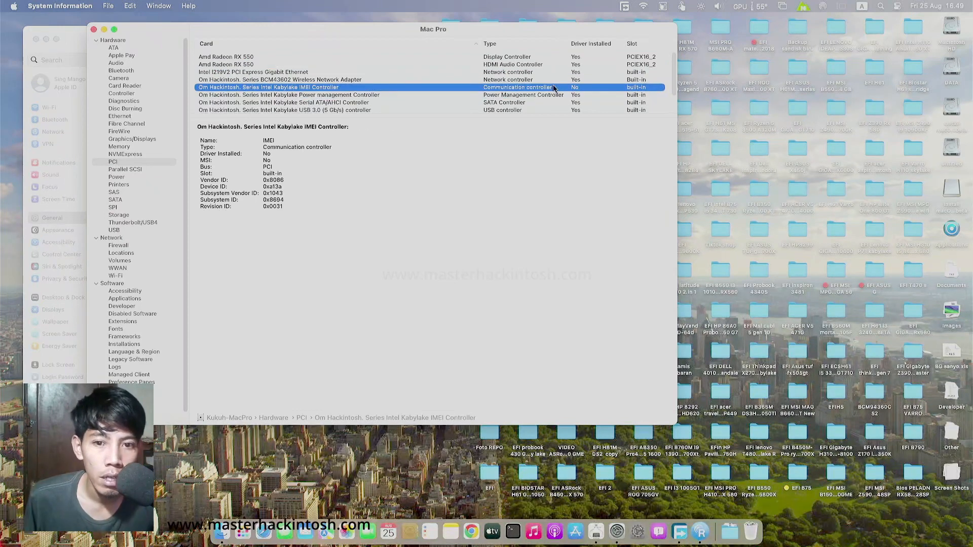
pyautogui.click(458, 96)
pyautogui.click(443, 88)
pyautogui.click(450, 95)
pyautogui.click(438, 88)
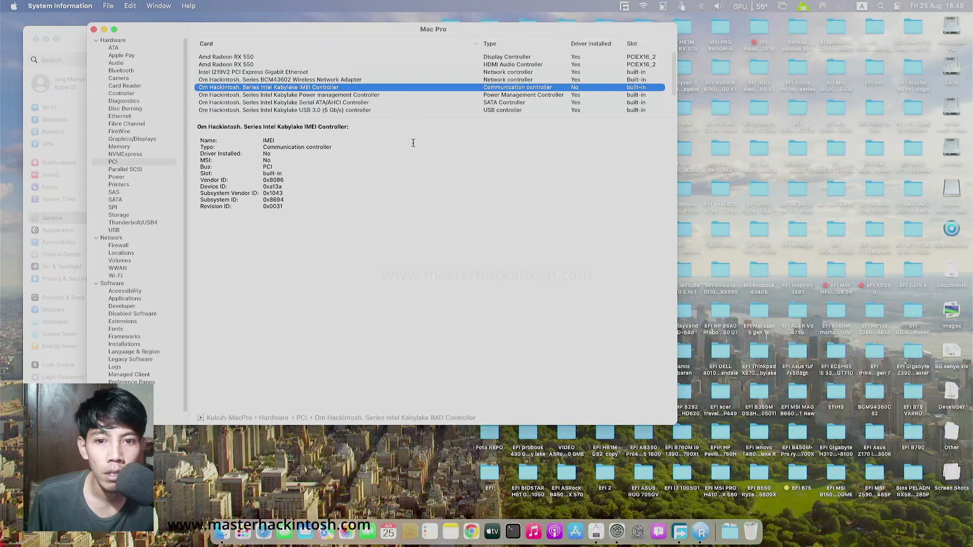
# Close the System Report, highlight the Mac Pro model name, and close About This Mac and System Settings
pyautogui.click(93, 30)
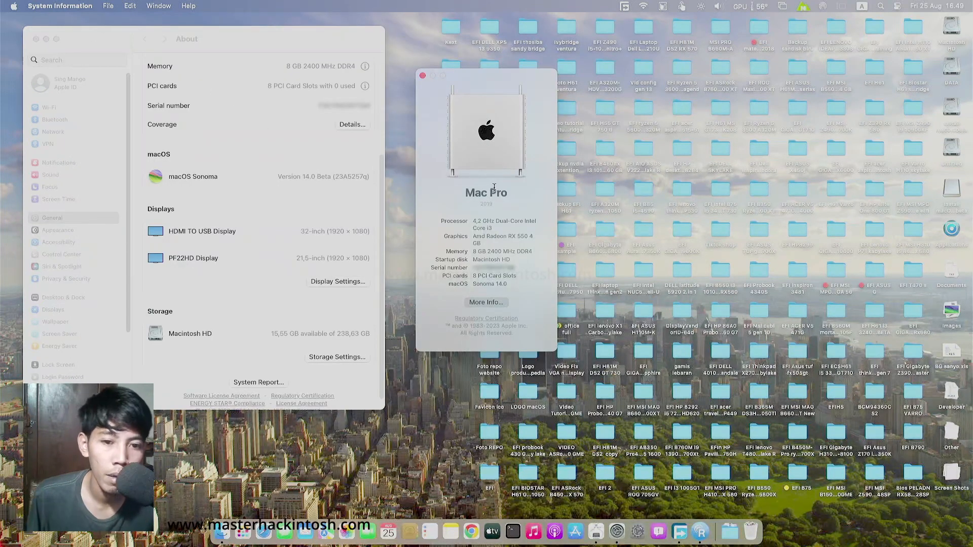
pyautogui.moveTo(465, 193); pyautogui.dragTo(511, 193)
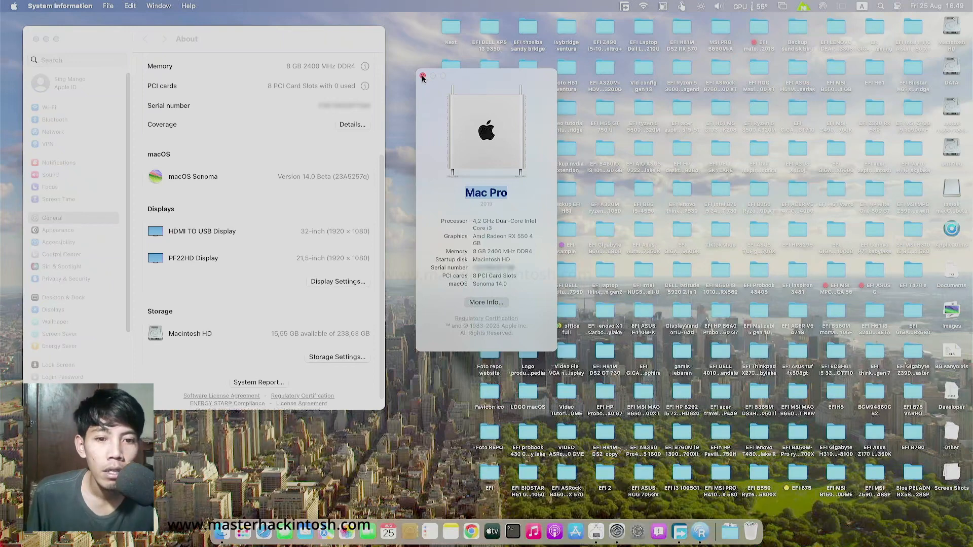
pyautogui.click(422, 75)
pyautogui.click(35, 39)
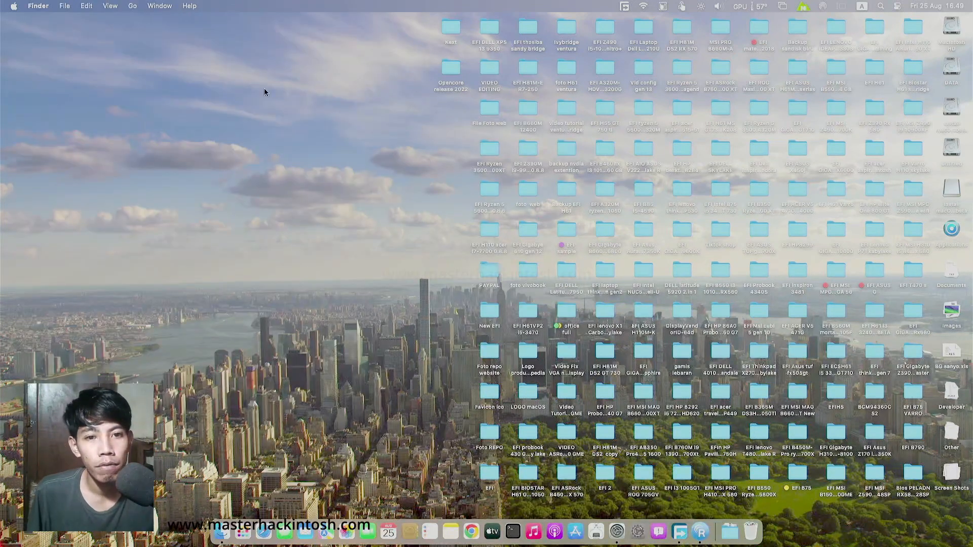